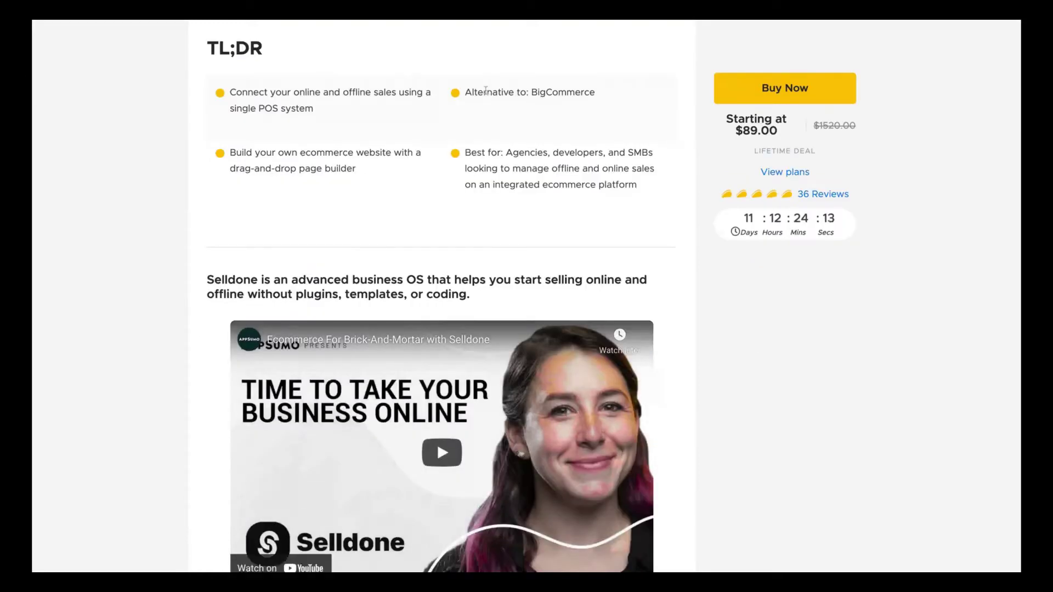
Highlight the 'Alternative to BigCommerce' bullet, then scroll down to the Plans and Features deal terms.
{"action": "left_click_drag", "start_coordinate": [486, 92], "coordinate": [595, 93]}
{"action": "left_click", "coordinate": [645, 180]}
{"action": "scroll", "coordinate": [660, 229], "scroll_direction": "down", "scroll_amount": 1}
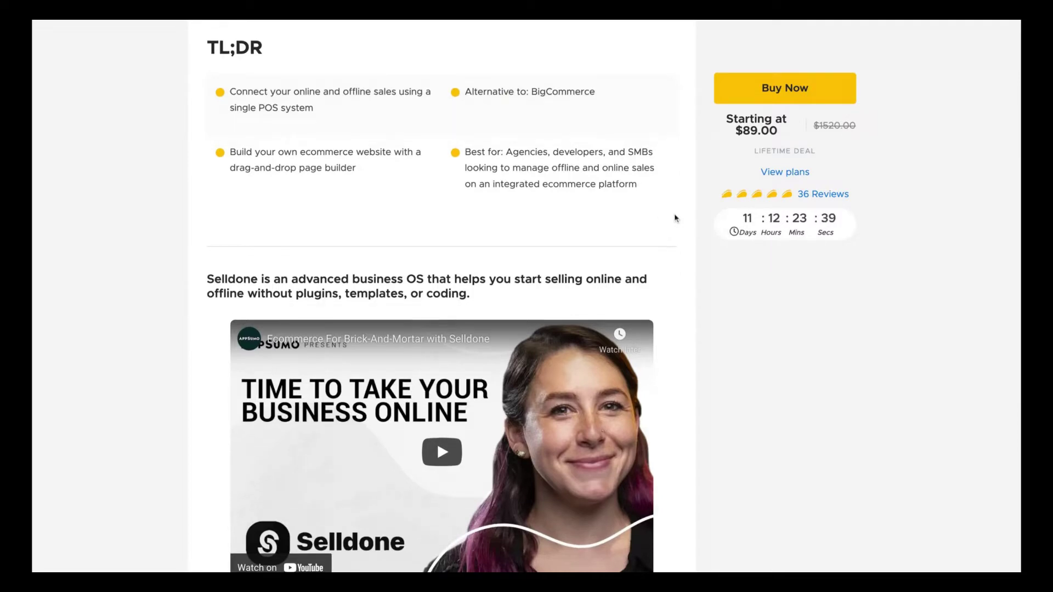
{"action": "scroll", "coordinate": [675, 218], "scroll_direction": "down", "scroll_amount": 10}
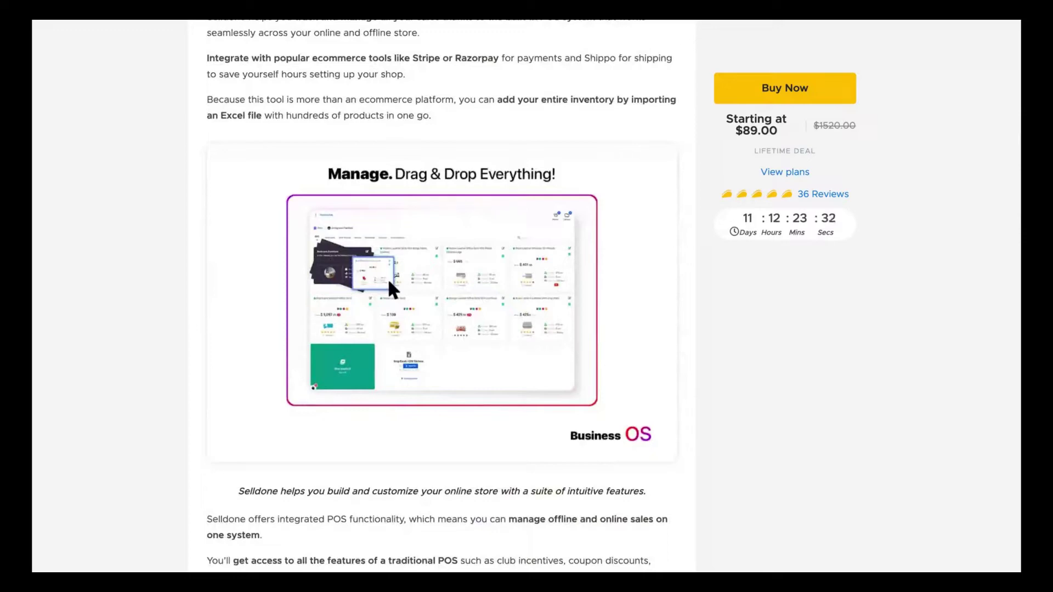
{"action": "scroll", "coordinate": [679, 273], "scroll_direction": "down", "scroll_amount": 6}
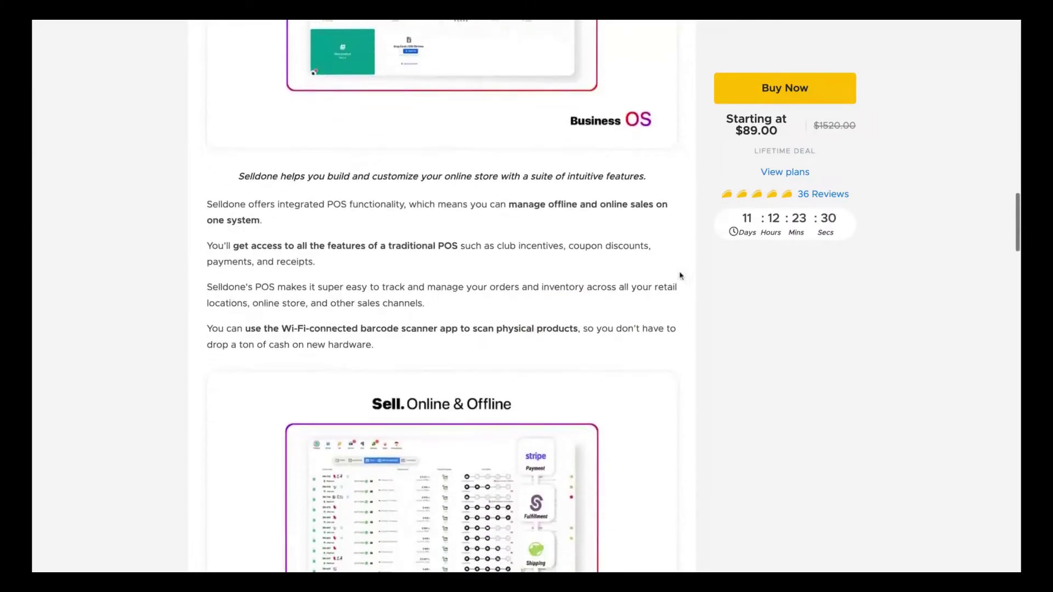
{"action": "scroll", "coordinate": [679, 275], "scroll_direction": "down", "scroll_amount": 9}
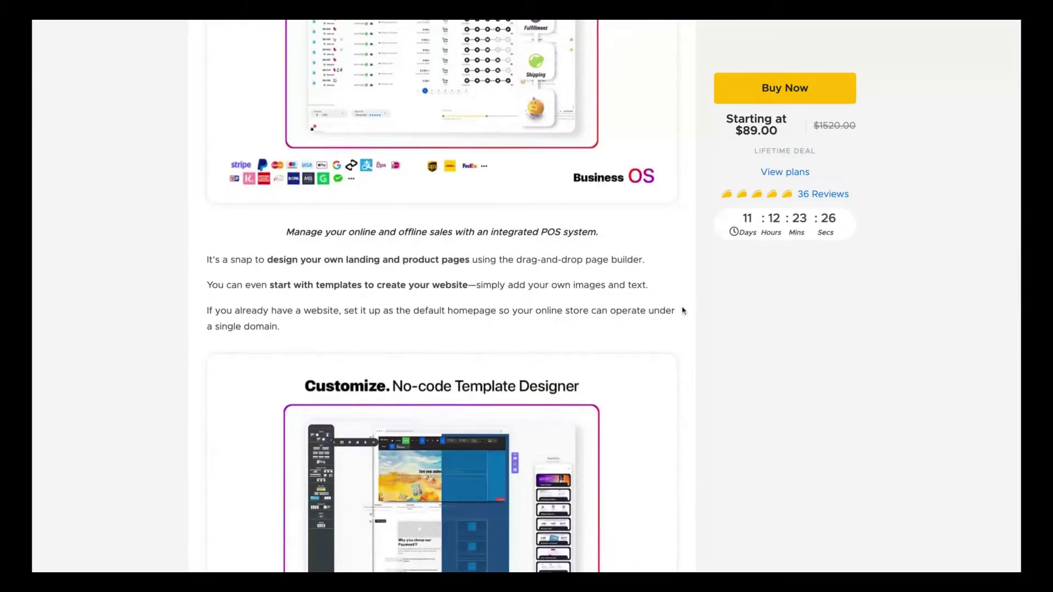
{"action": "scroll", "coordinate": [681, 308], "scroll_direction": "down", "scroll_amount": 7}
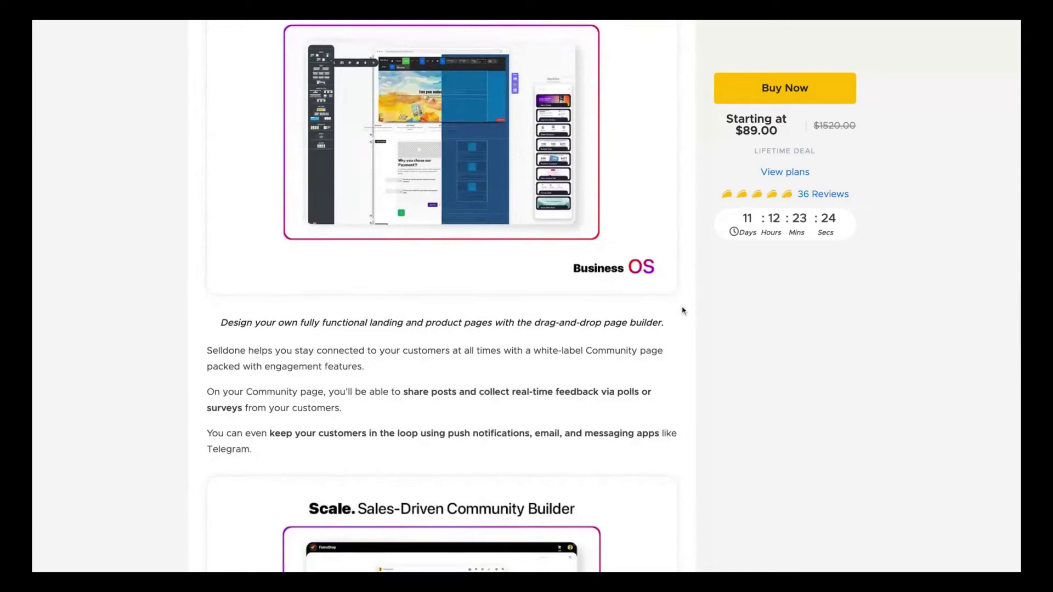
{"action": "scroll", "coordinate": [682, 308], "scroll_direction": "down", "scroll_amount": 1}
{"action": "scroll", "coordinate": [441, 296], "scroll_direction": "down", "scroll_amount": 9}
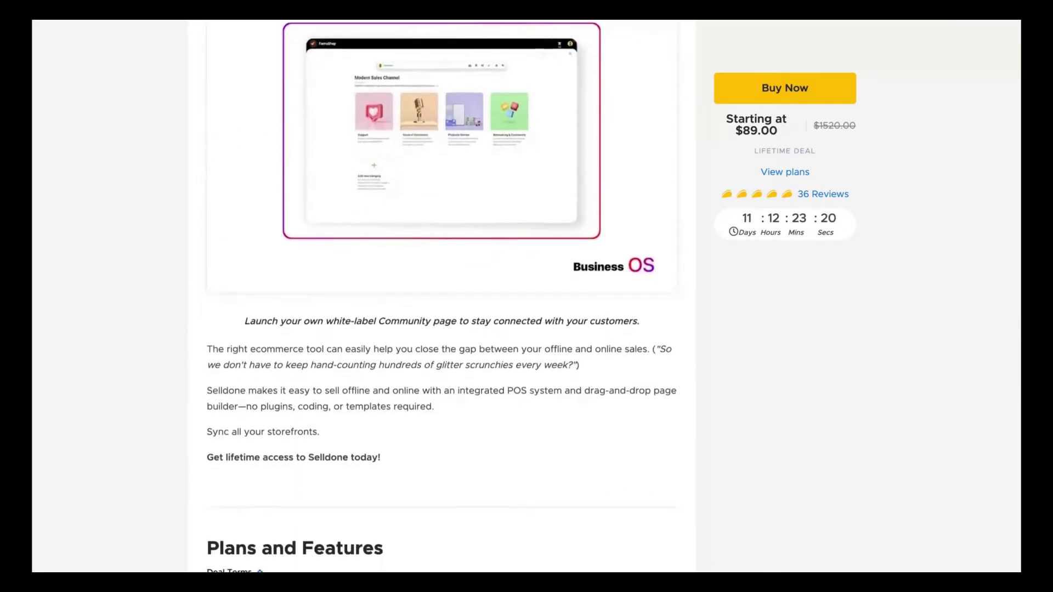
{"action": "scroll", "coordinate": [441, 296], "scroll_direction": "down", "scroll_amount": 6}
{"action": "scroll", "coordinate": [441, 296], "scroll_direction": "down", "scroll_amount": 5}
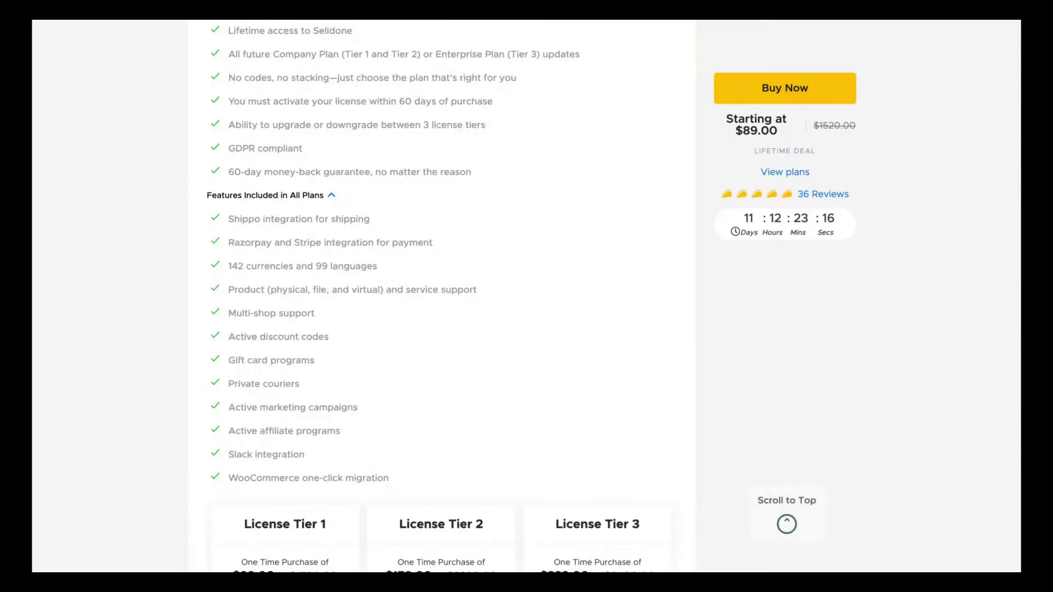
{"action": "scroll", "coordinate": [441, 296], "scroll_direction": "up", "scroll_amount": 2}
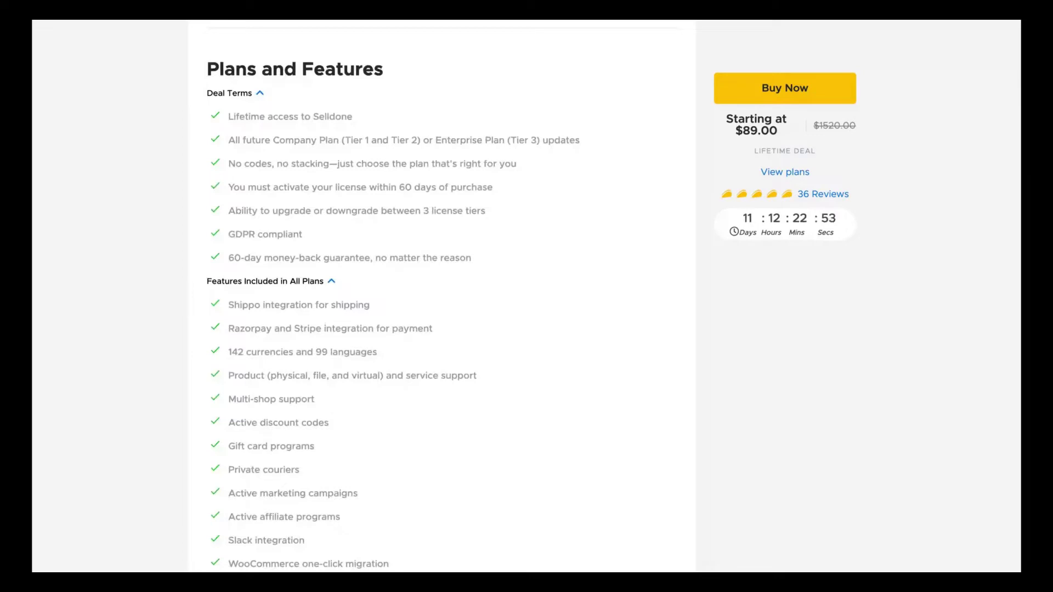
Scroll to the License Tier cards and highlight Dropshipping and the 3% fee in Tier 3.
{"action": "scroll", "coordinate": [668, 302], "scroll_direction": "down", "scroll_amount": 8}
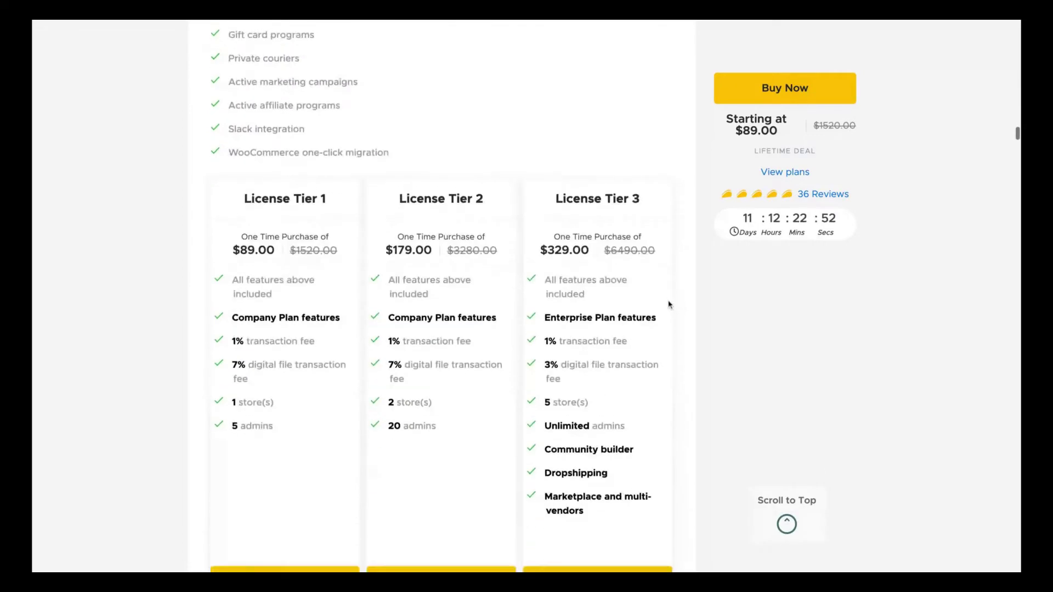
{"action": "scroll", "coordinate": [668, 304], "scroll_direction": "down", "scroll_amount": 1}
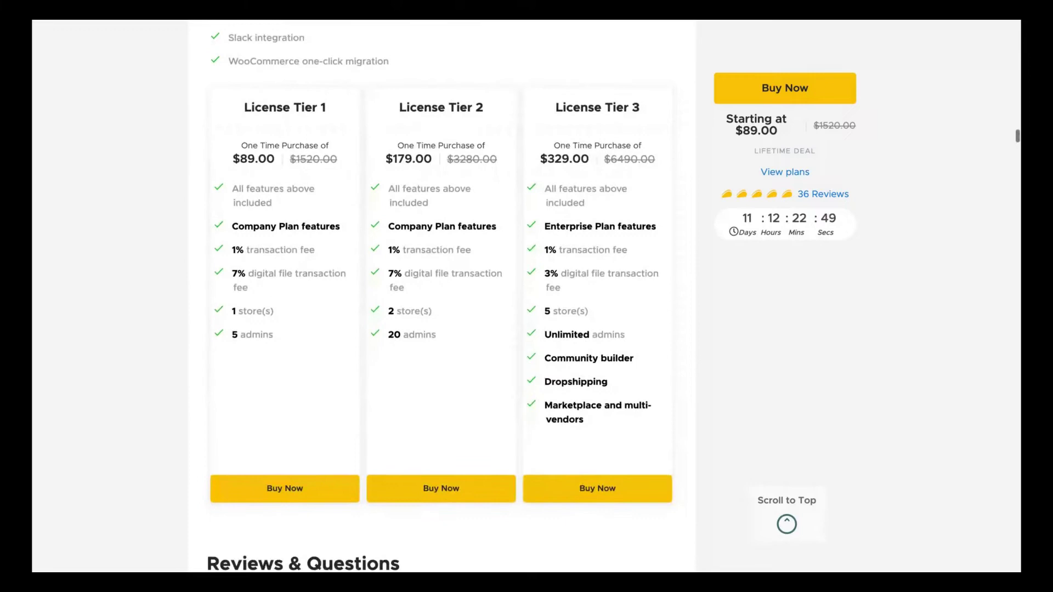
{"action": "scroll", "coordinate": [668, 305], "scroll_direction": "up", "scroll_amount": 1}
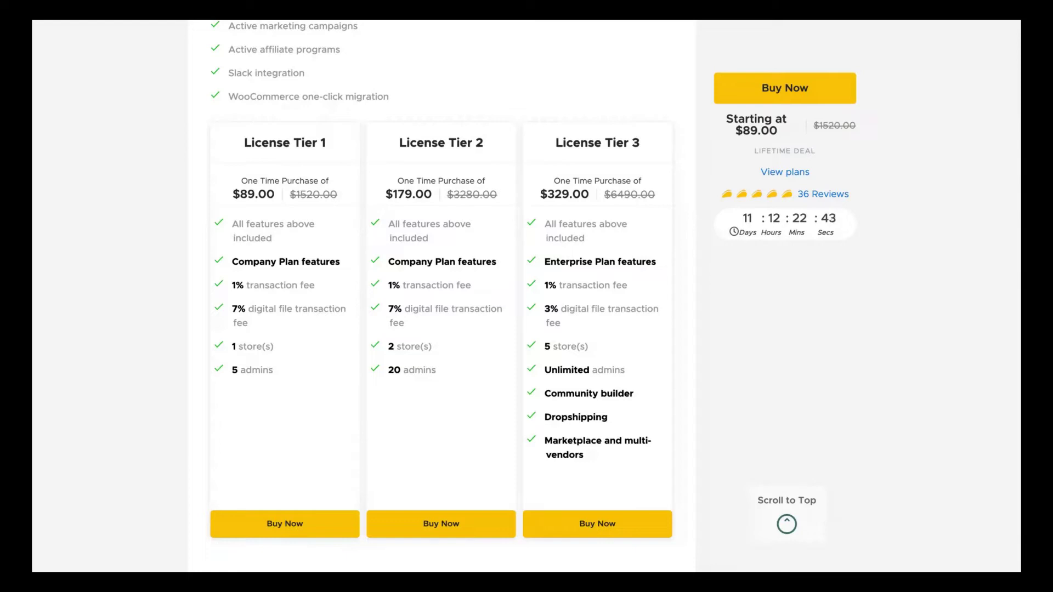
{"action": "double_click", "coordinate": [613, 424]}
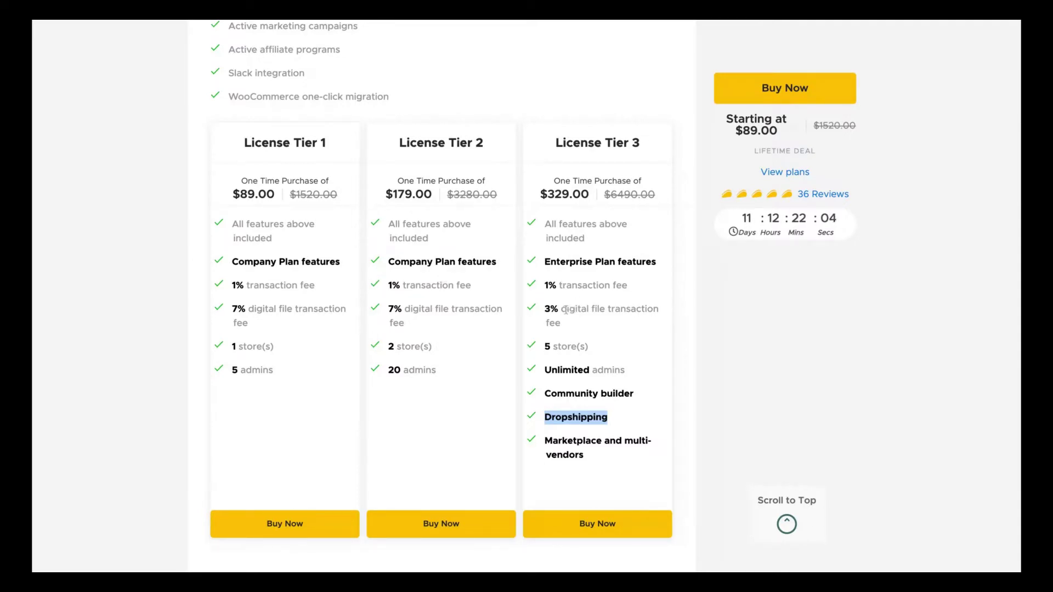
{"action": "double_click", "coordinate": [561, 310]}
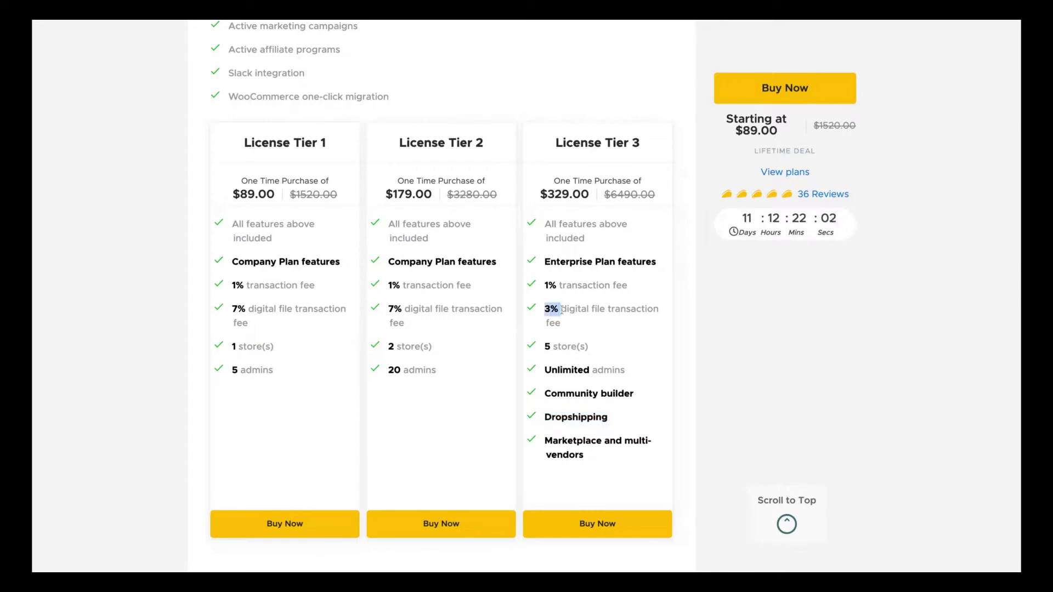
{"action": "left_click", "coordinate": [561, 310]}
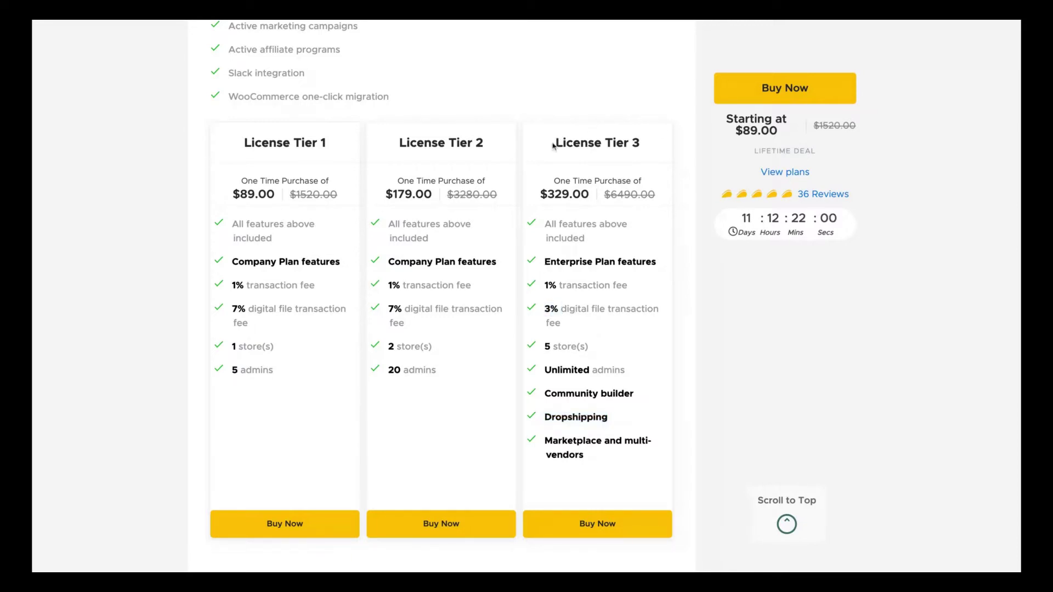
Highlight the Tier 3 heading, its digital file transaction fee and the Community builder feature.
{"action": "left_click_drag", "start_coordinate": [553, 145], "coordinate": [638, 144]}
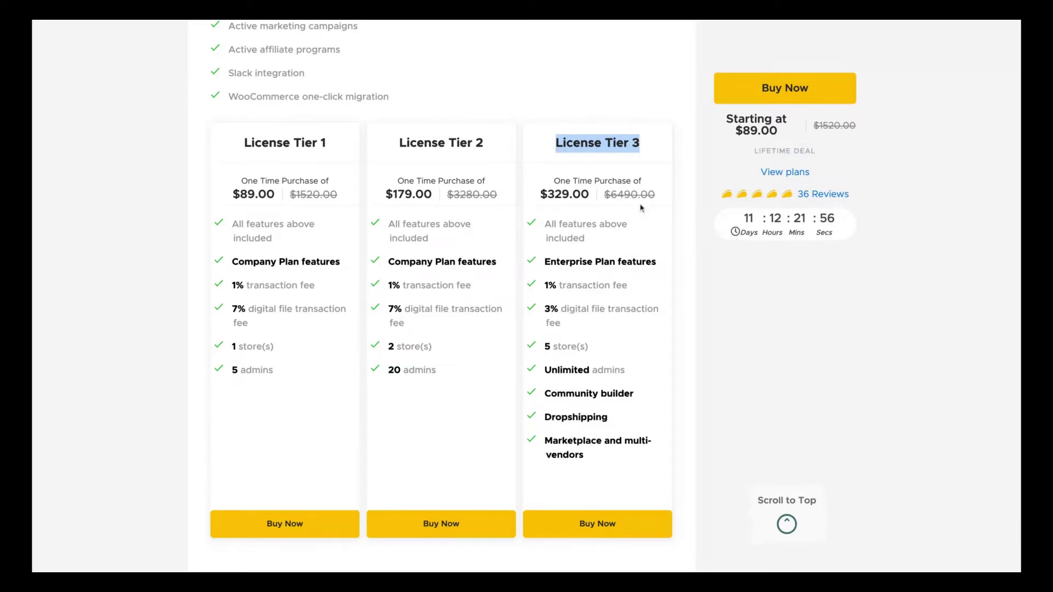
{"action": "triple_click", "coordinate": [575, 327]}
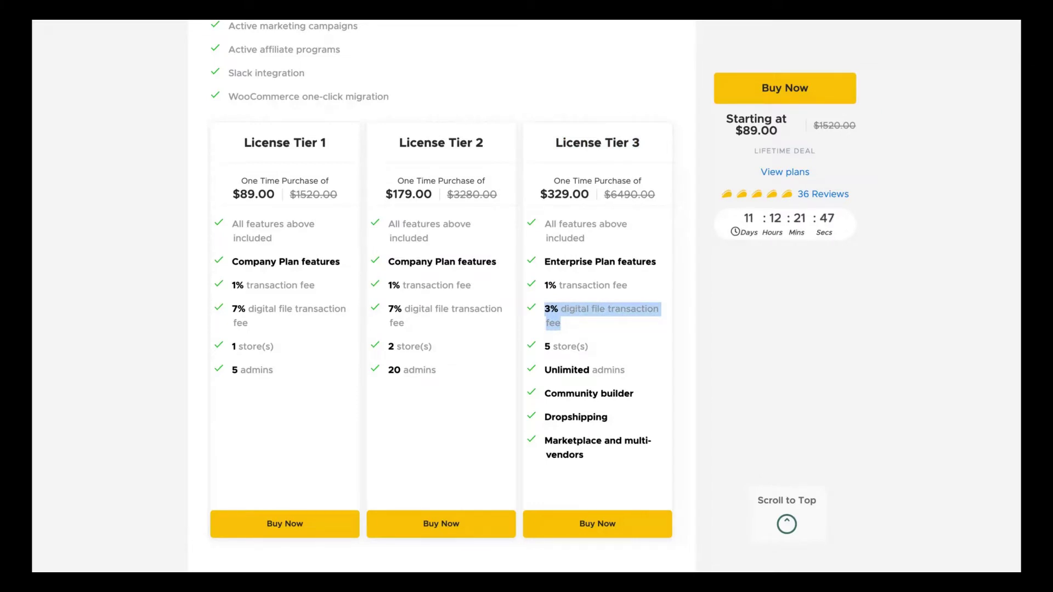
{"action": "left_click", "coordinate": [543, 321]}
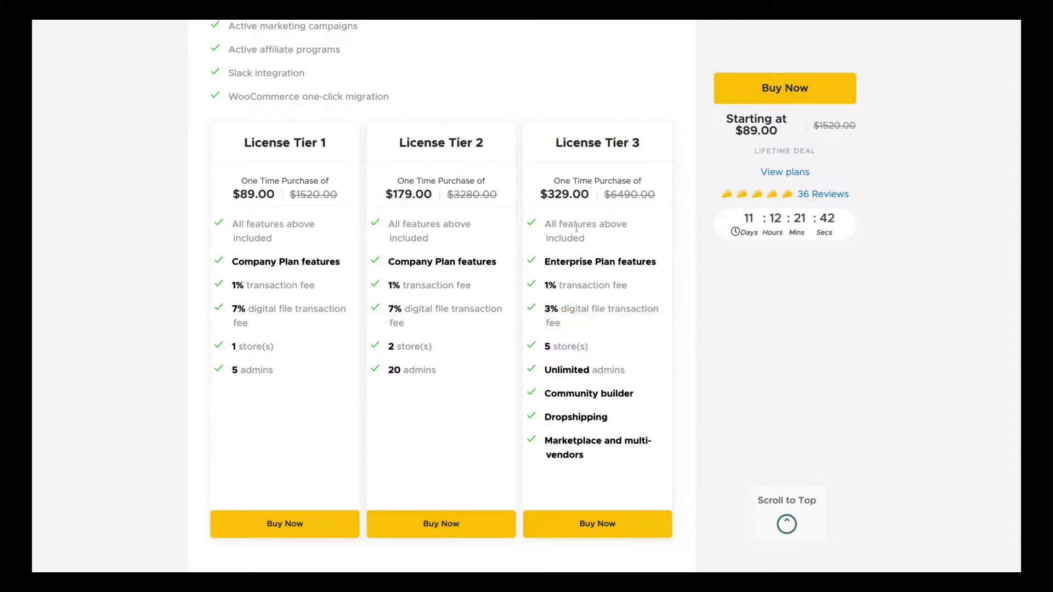
{"action": "left_click_drag", "start_coordinate": [569, 310], "coordinate": [550, 310]}
{"action": "scroll", "coordinate": [602, 349], "scroll_direction": "down", "scroll_amount": 1}
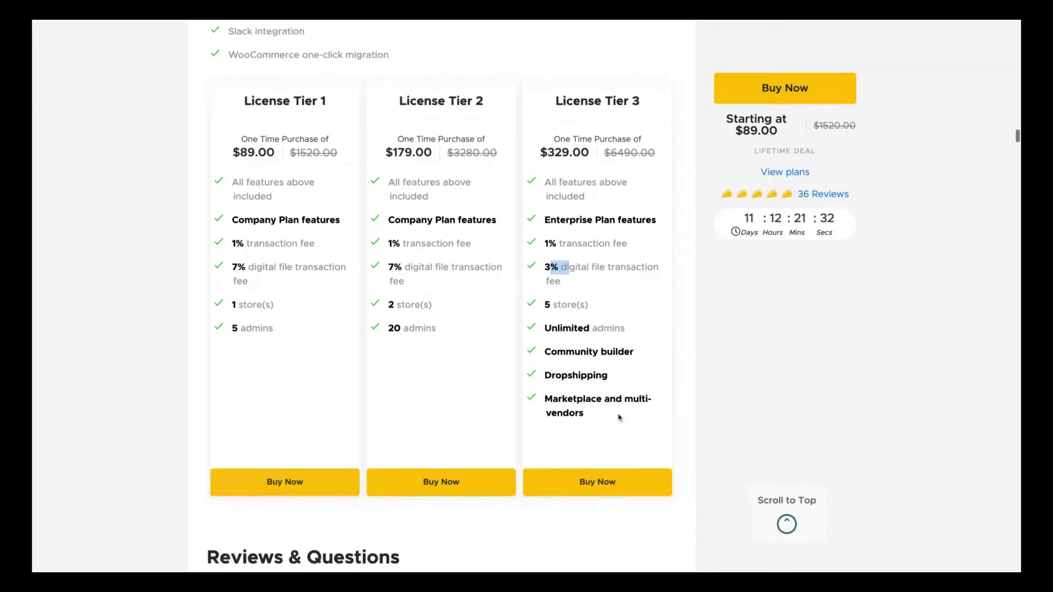
{"action": "triple_click", "coordinate": [542, 351]}
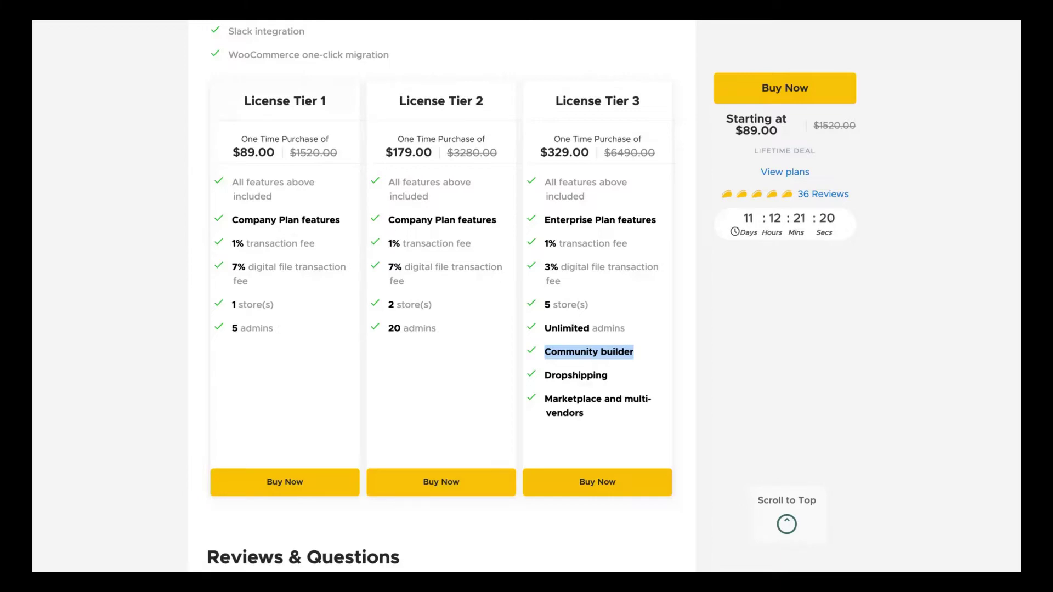
Scroll back up to the deal's headline priced from $89.00.
{"action": "scroll", "coordinate": [428, 347], "scroll_direction": "down", "scroll_amount": 1}
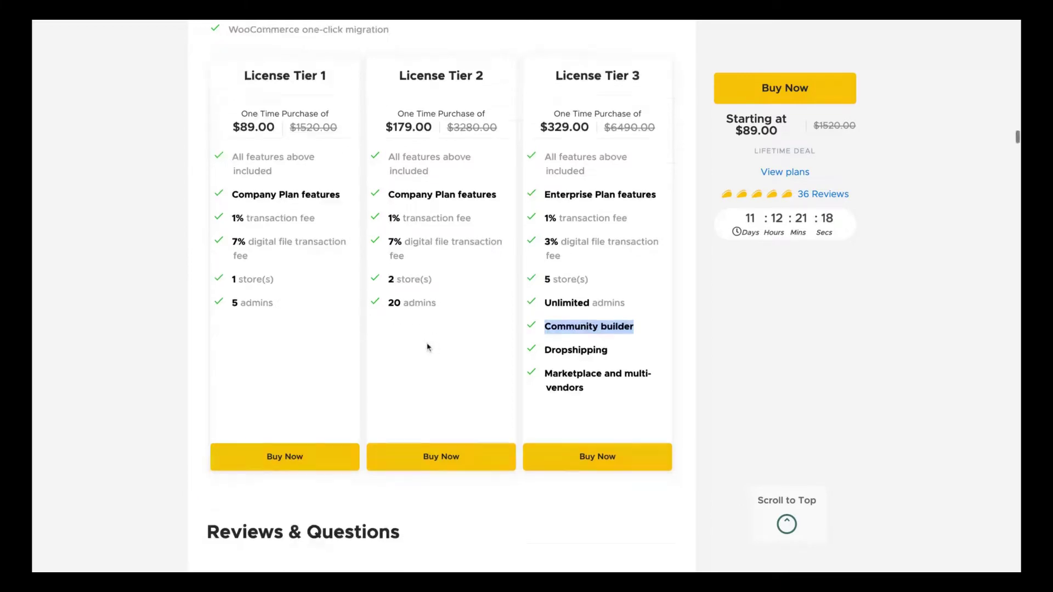
{"action": "scroll", "coordinate": [428, 347], "scroll_direction": "down", "scroll_amount": 8}
{"action": "scroll", "coordinate": [428, 347], "scroll_direction": "up", "scroll_amount": 20}
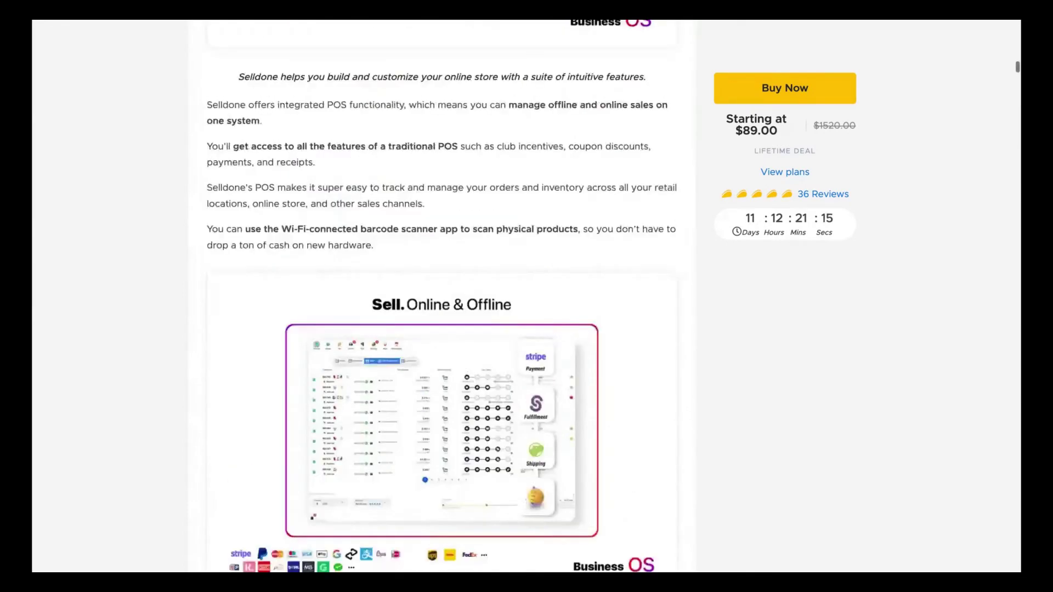
{"action": "scroll", "coordinate": [856, 298], "scroll_direction": "up", "scroll_amount": 10}
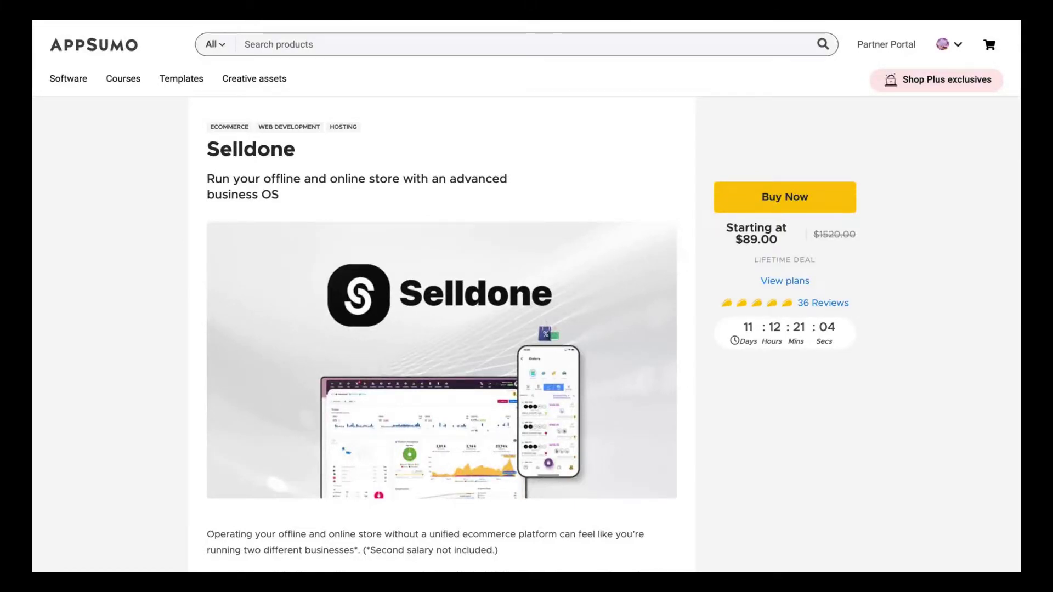
Highlight the deal's countdown timer, then clear the selection.
{"action": "triple_click", "coordinate": [744, 327]}
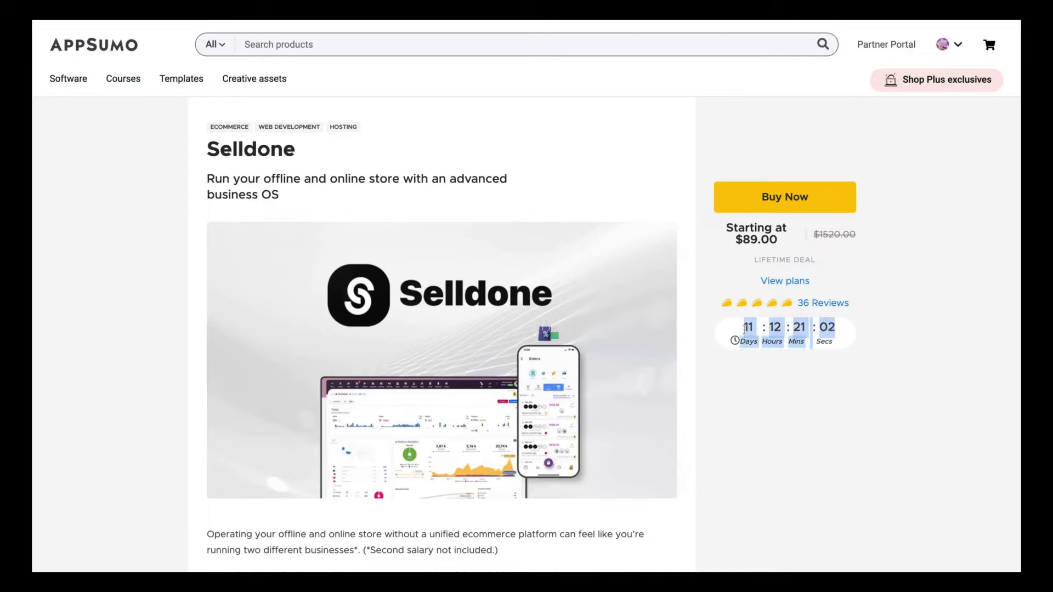
{"action": "left_click", "coordinate": [784, 406]}
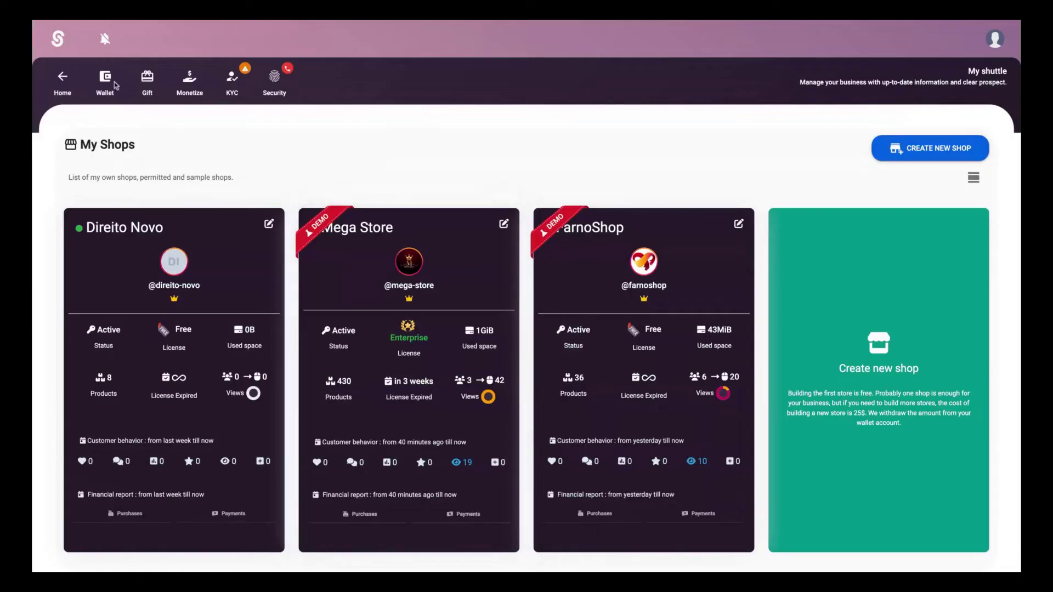
From the Selldone home page, start a new shop and scroll through its unfinished setup form.
{"action": "left_click", "coordinate": [57, 81]}
{"action": "left_click", "coordinate": [874, 359]}
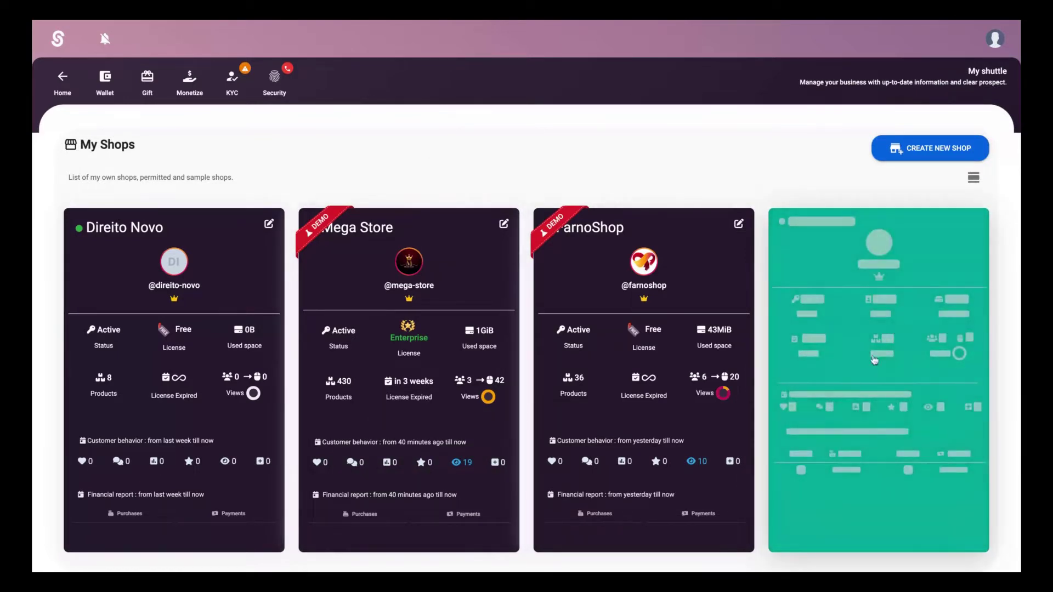
{"action": "scroll", "coordinate": [670, 292], "scroll_direction": "down", "scroll_amount": 1}
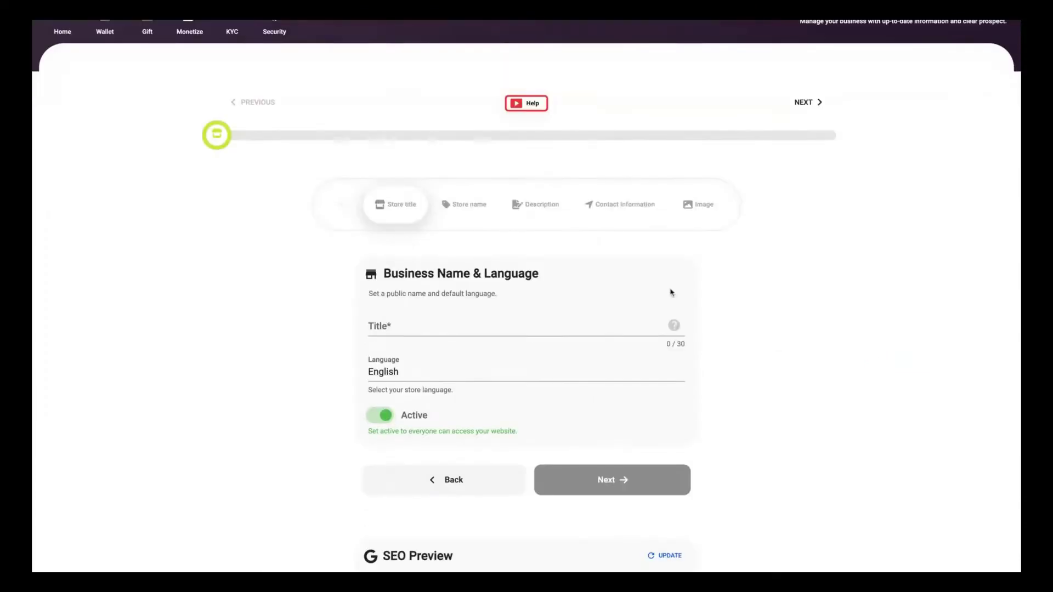
{"action": "scroll", "coordinate": [590, 292], "scroll_direction": "down", "scroll_amount": 1}
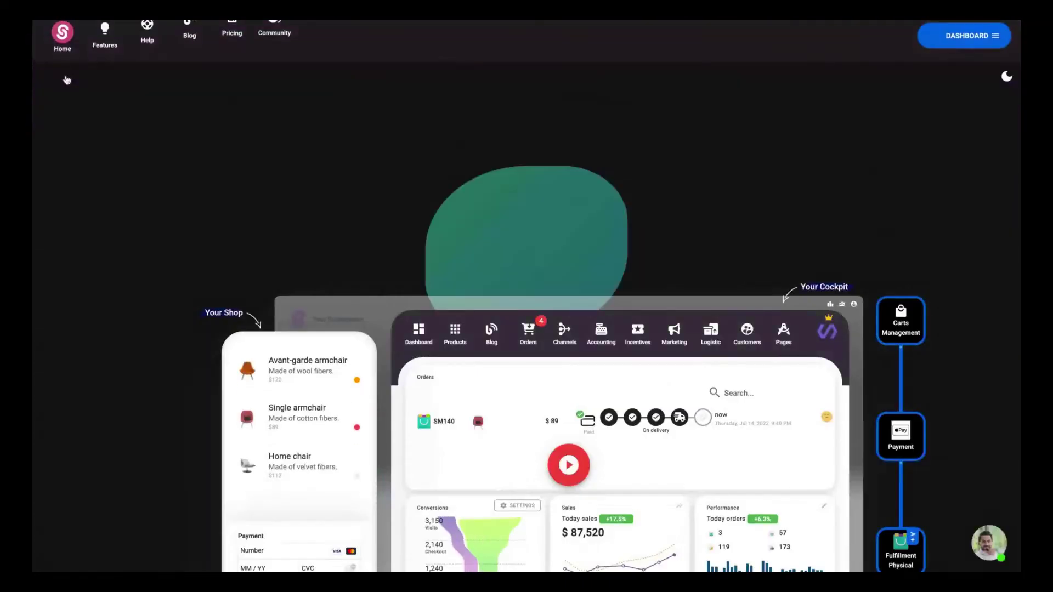
Open Personal Information and Profile from the account menu and review the Identity Information and Main Profile sections.
{"action": "left_click", "coordinate": [963, 44]}
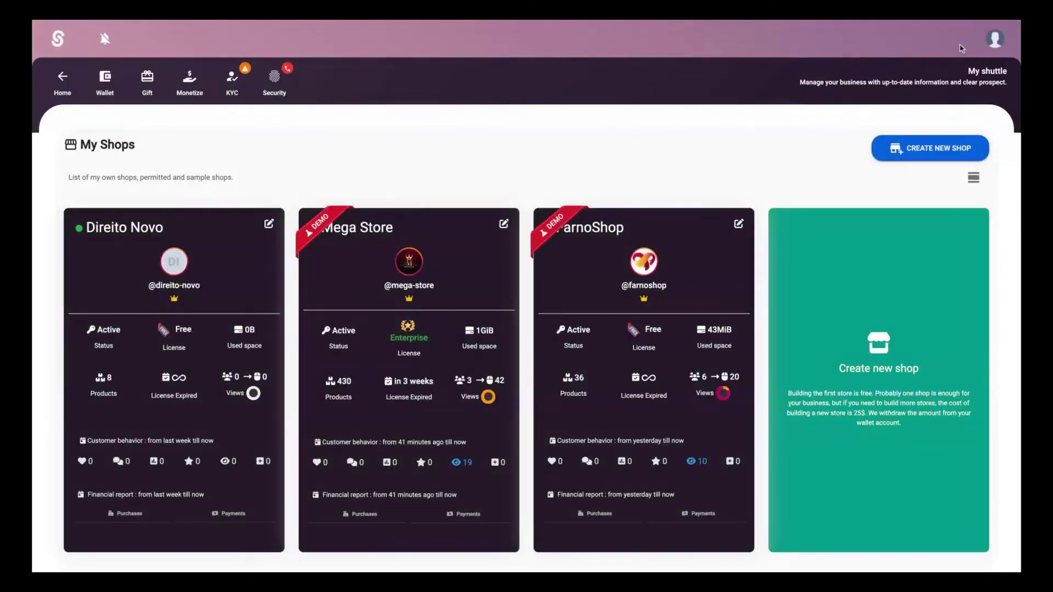
{"action": "left_click", "coordinate": [998, 39]}
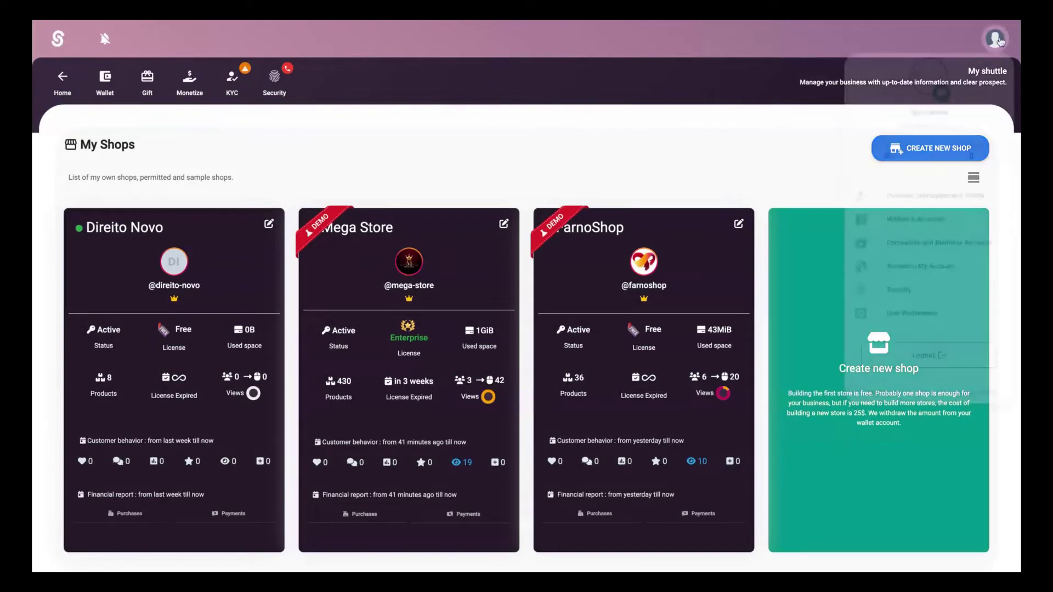
{"action": "left_click", "coordinate": [940, 194]}
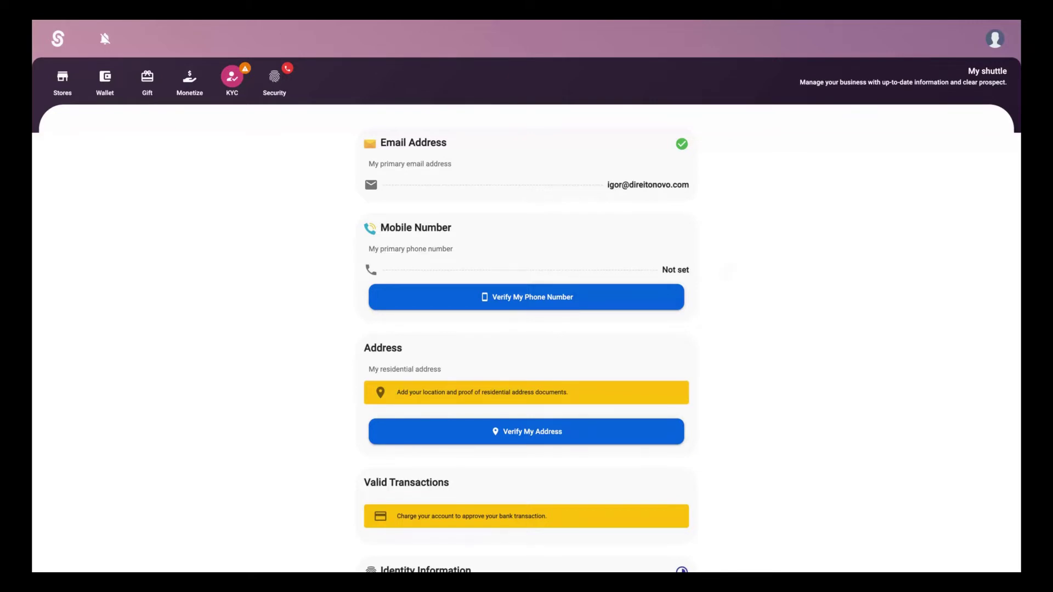
{"action": "scroll", "coordinate": [738, 274], "scroll_direction": "down", "scroll_amount": 1}
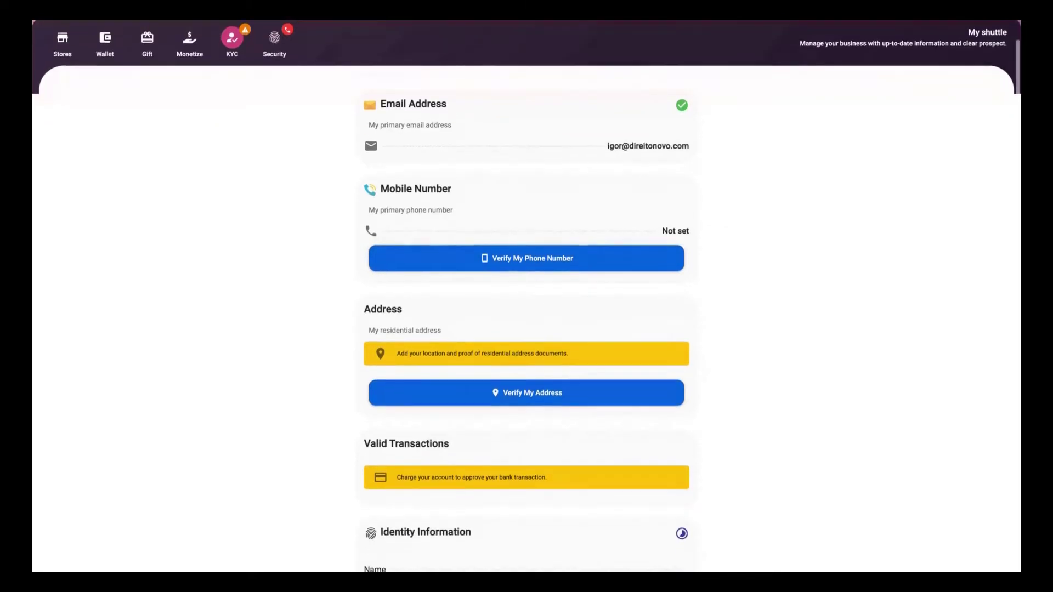
{"action": "scroll", "coordinate": [738, 274], "scroll_direction": "down", "scroll_amount": 2}
{"action": "scroll", "coordinate": [736, 279], "scroll_direction": "down", "scroll_amount": 1}
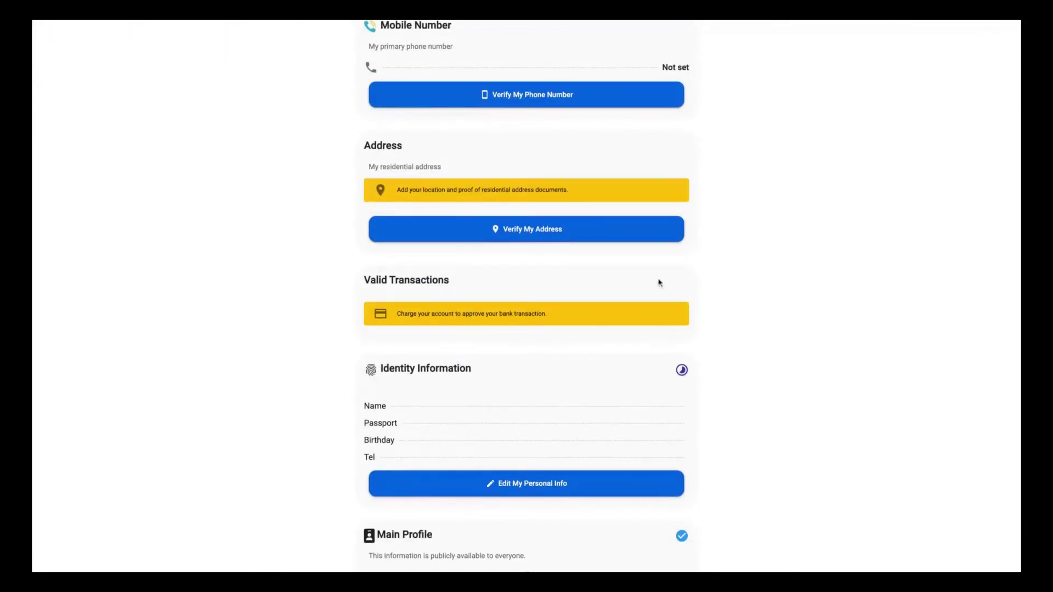
{"action": "scroll", "coordinate": [658, 280], "scroll_direction": "down", "scroll_amount": 1}
{"action": "scroll", "coordinate": [639, 357], "scroll_direction": "down", "scroll_amount": 1}
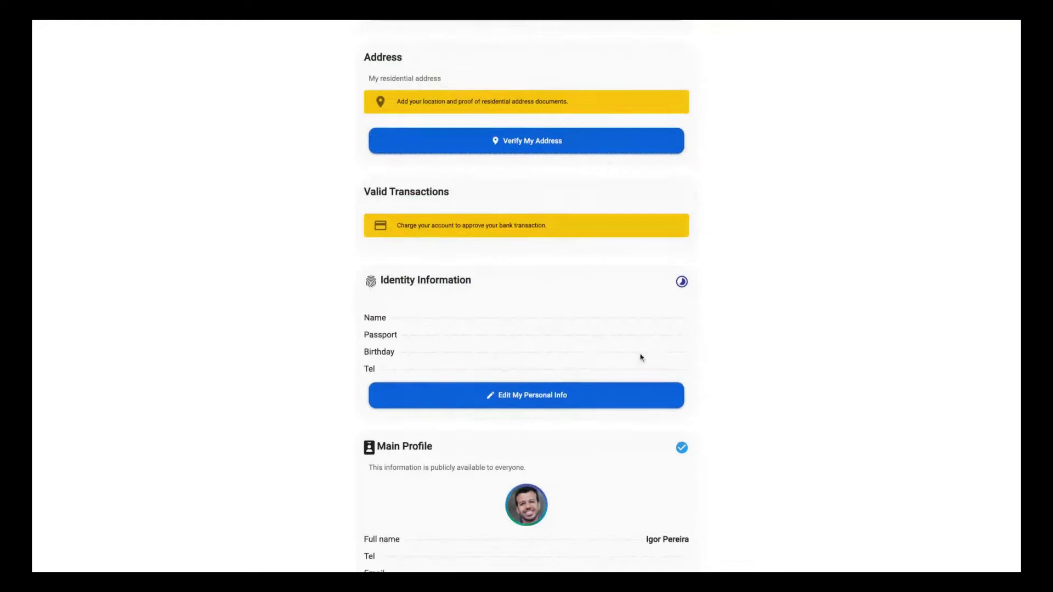
{"action": "scroll", "coordinate": [792, 336], "scroll_direction": "down", "scroll_amount": 1}
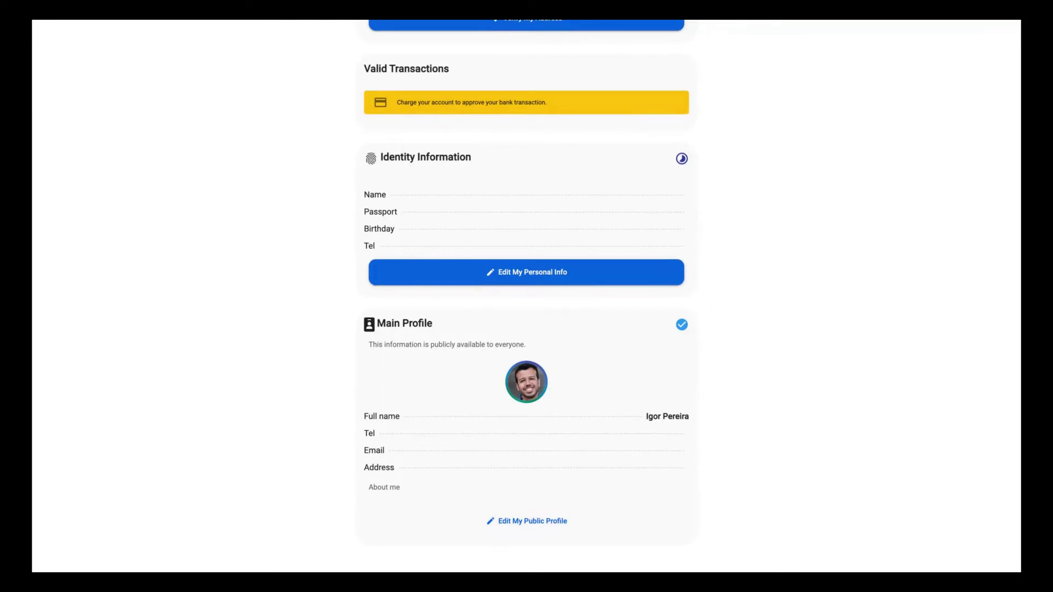
Open and close the public profile editor without saving, then go to My Wallet via the account menu.
{"action": "left_click", "coordinate": [541, 522]}
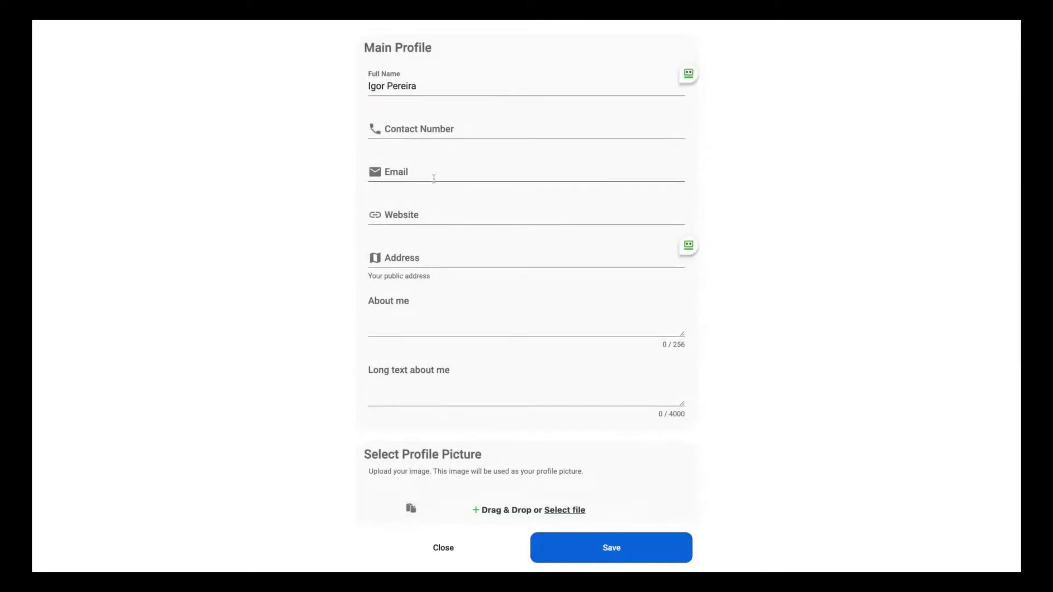
{"action": "left_click", "coordinate": [450, 553]}
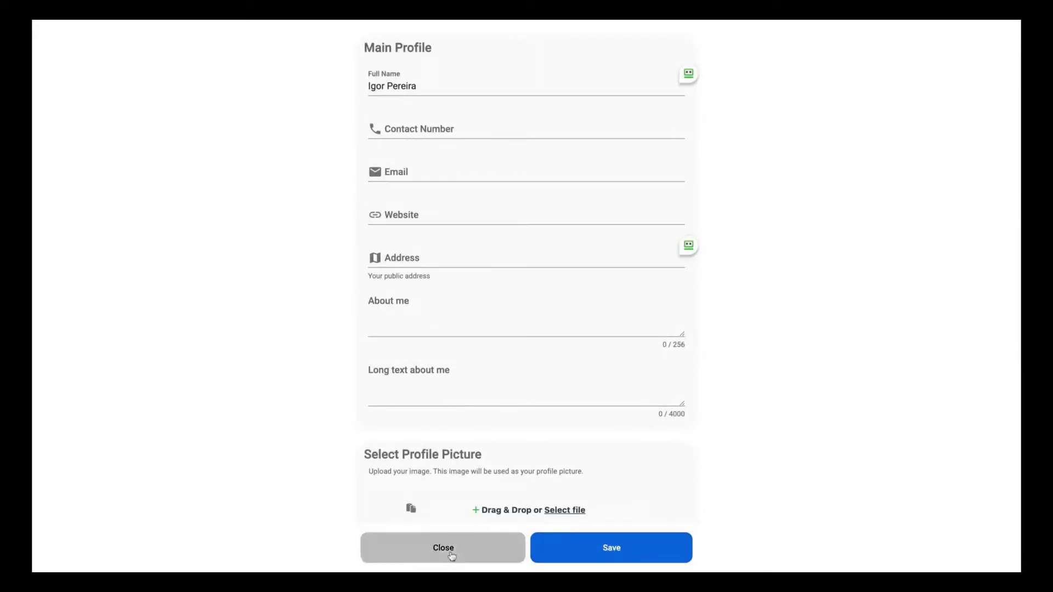
{"action": "scroll", "coordinate": [689, 387], "scroll_direction": "up", "scroll_amount": 8}
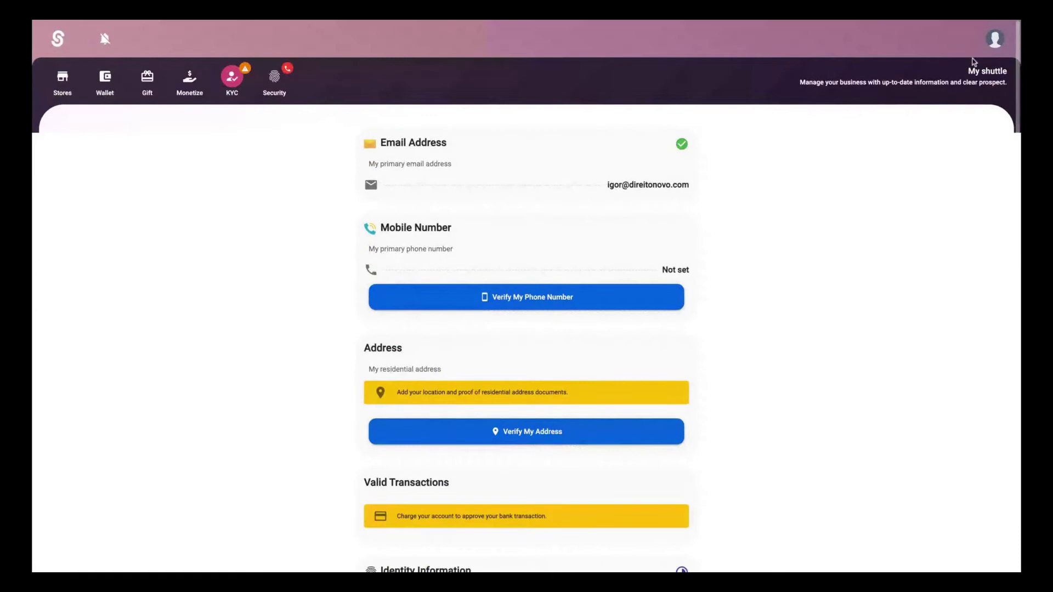
{"action": "left_click", "coordinate": [995, 41]}
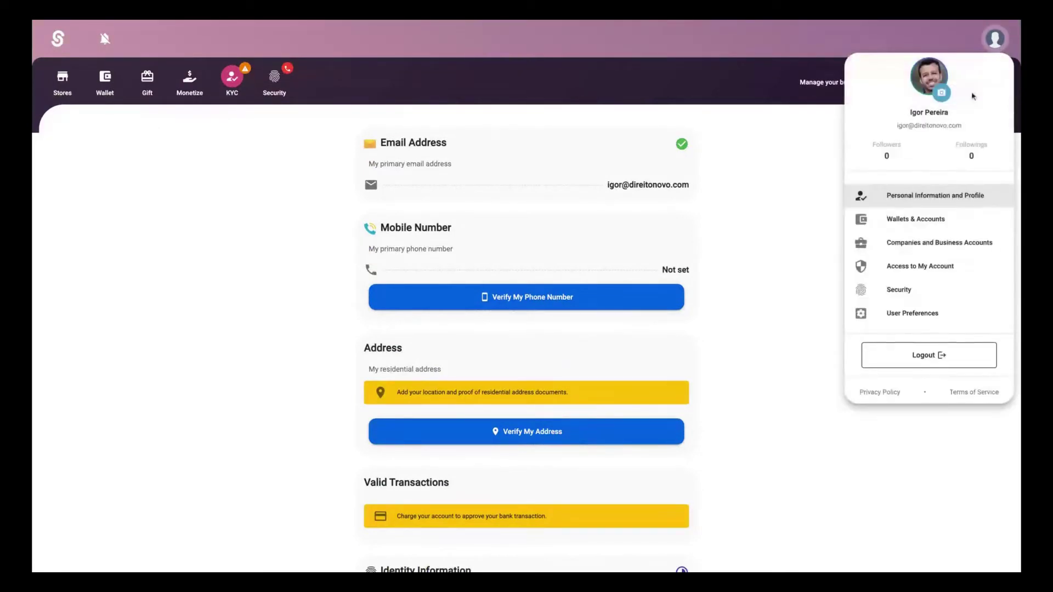
{"action": "left_click", "coordinate": [913, 221]}
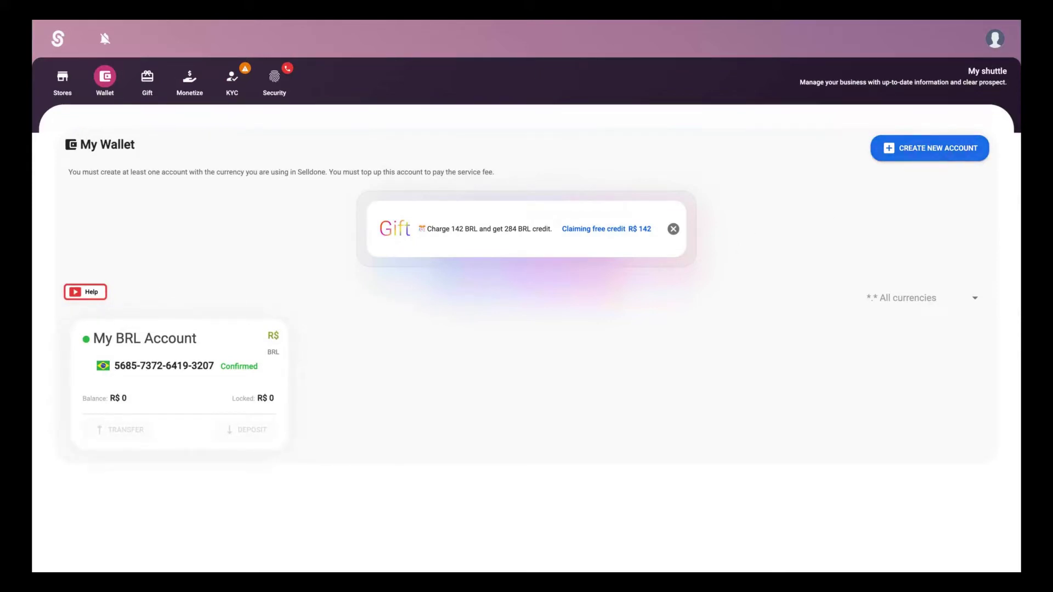
Start a new wallet account and browse the Currency unit list.
{"action": "left_click", "coordinate": [893, 154]}
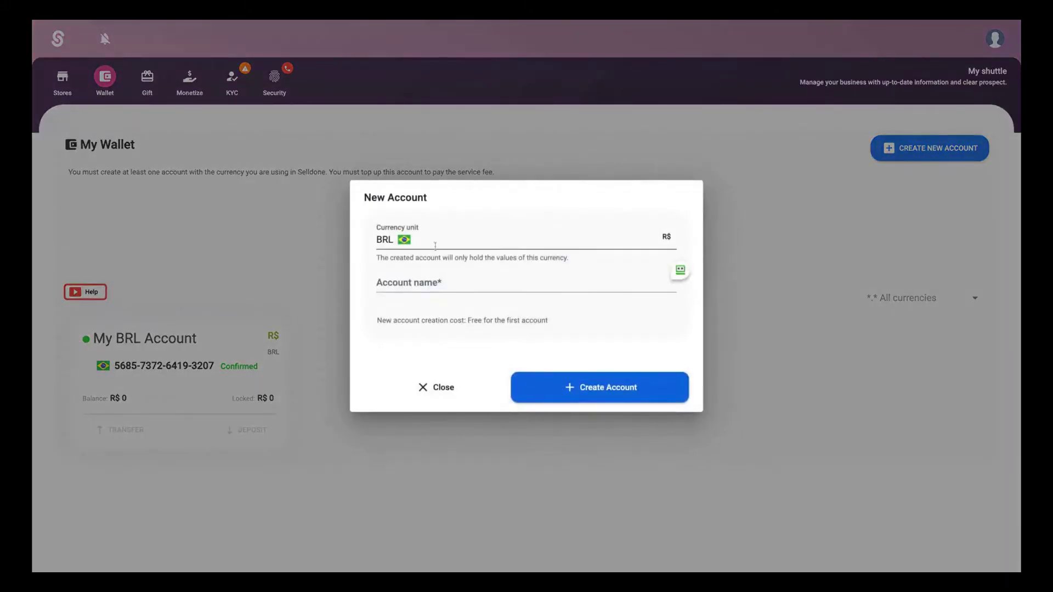
{"action": "left_click", "coordinate": [677, 268]}
{"action": "scroll", "coordinate": [415, 309], "scroll_direction": "down", "scroll_amount": 5}
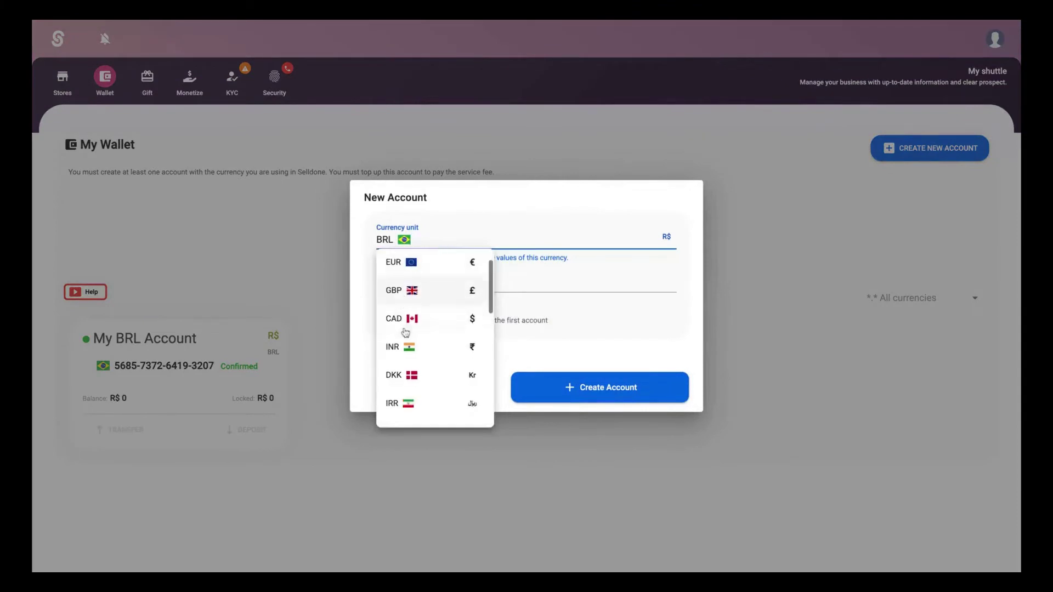
{"action": "scroll", "coordinate": [404, 332], "scroll_direction": "down", "scroll_amount": 10}
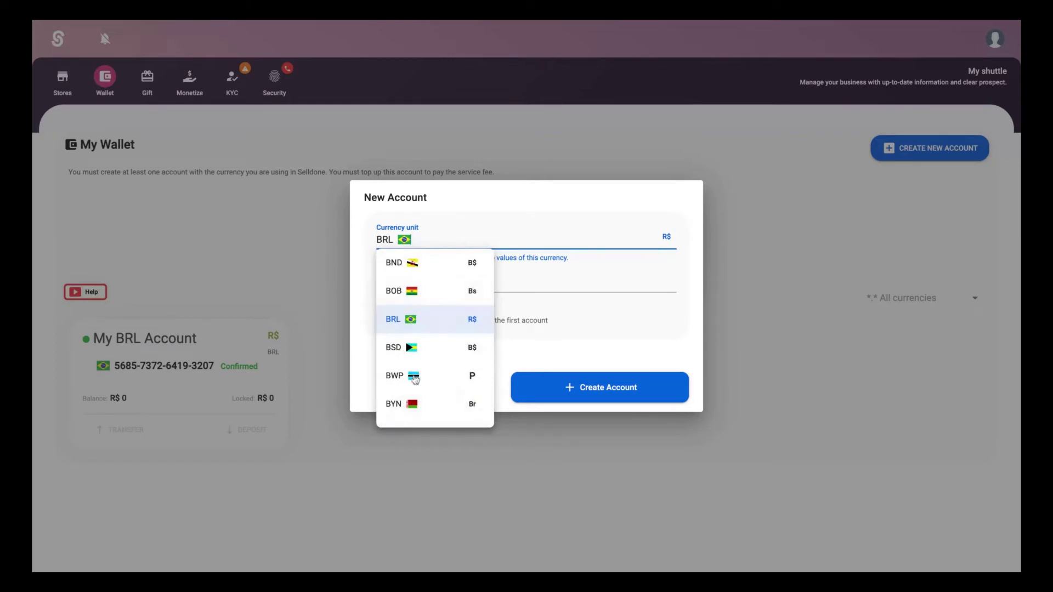
{"action": "scroll", "coordinate": [414, 378], "scroll_direction": "down", "scroll_amount": 5}
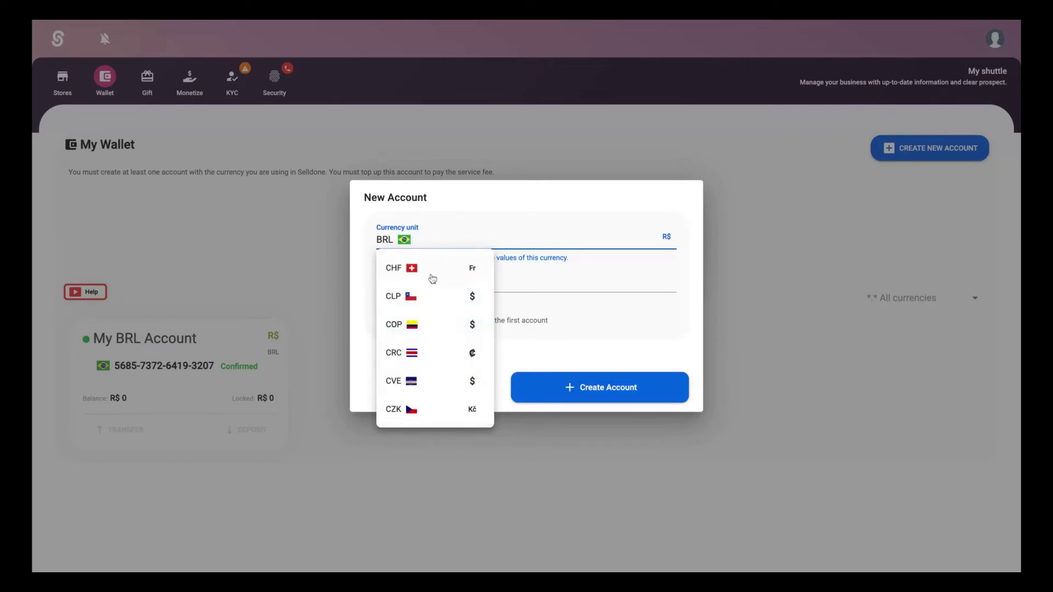
{"action": "scroll", "coordinate": [429, 354], "scroll_direction": "down", "scroll_amount": 3}
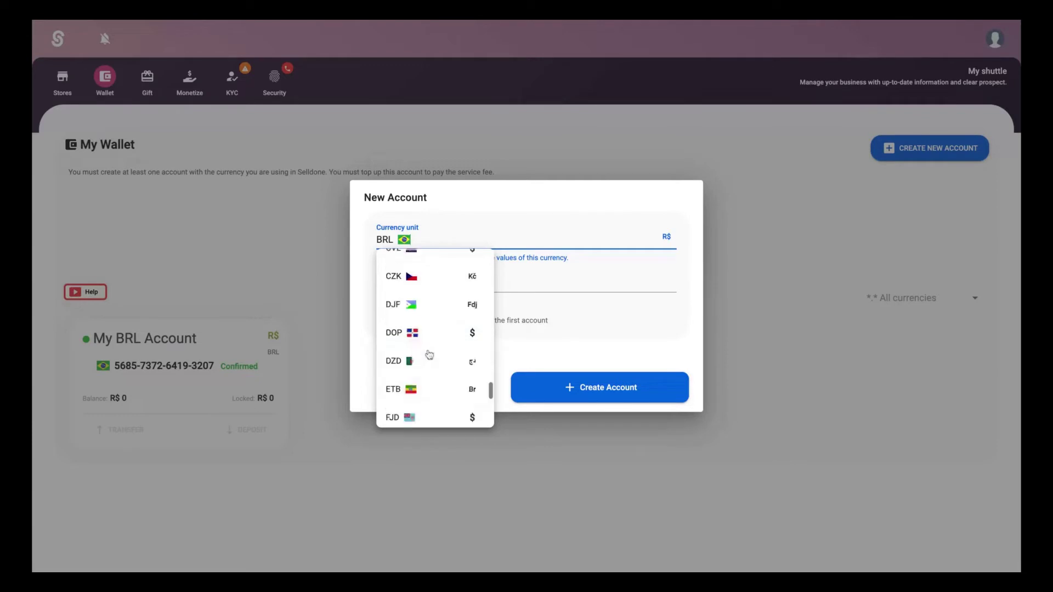
{"action": "scroll", "coordinate": [429, 354], "scroll_direction": "down", "scroll_amount": 5}
{"action": "scroll", "coordinate": [429, 354], "scroll_direction": "up", "scroll_amount": 10}
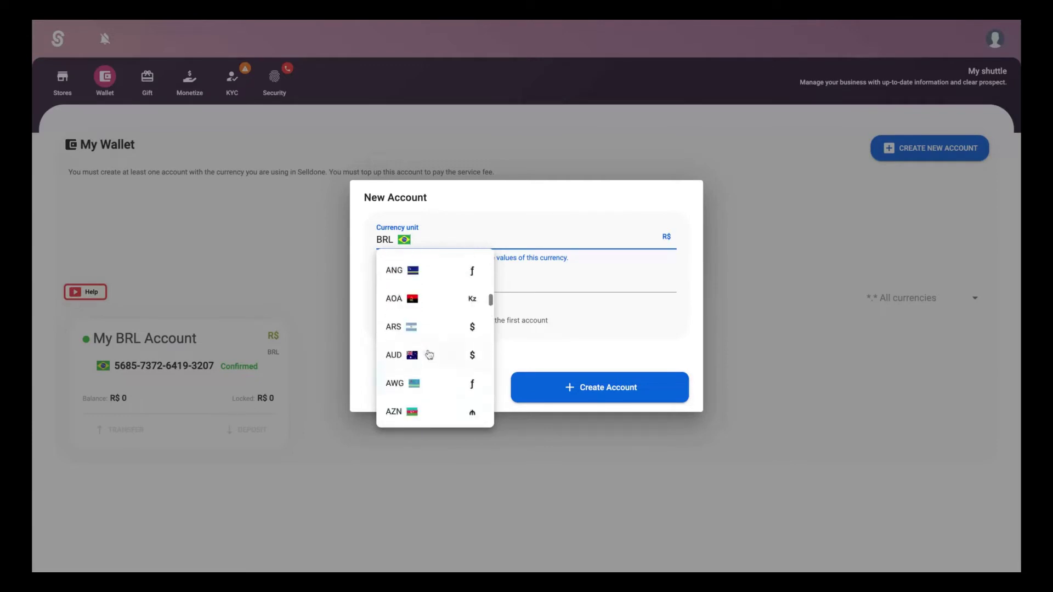
{"action": "scroll", "coordinate": [429, 354], "scroll_direction": "up", "scroll_amount": 3}
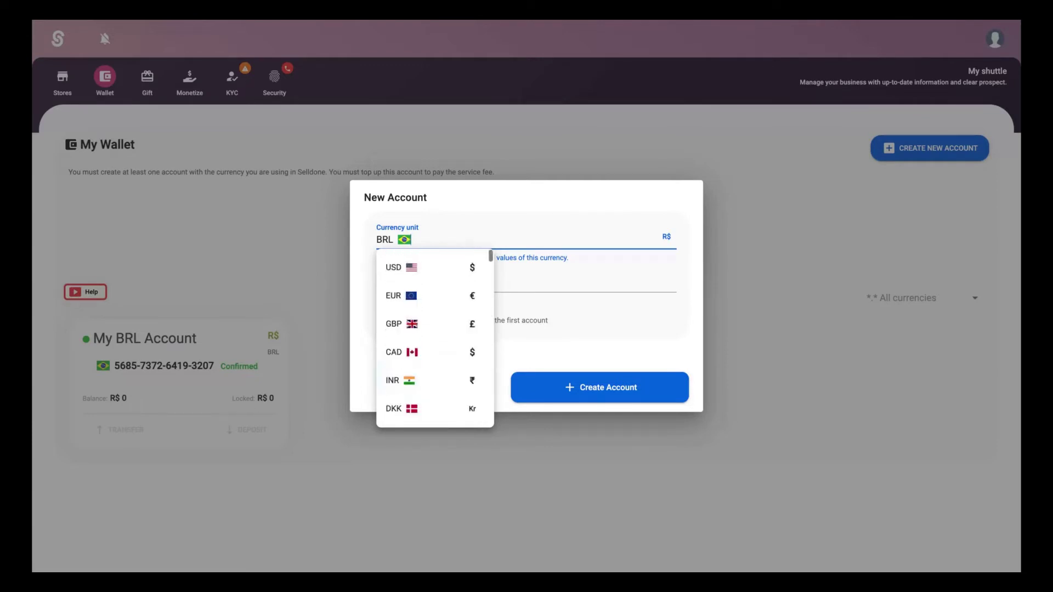
Cancel the new account and open My BRL Account's empty transaction history.
{"action": "left_click", "coordinate": [524, 317]}
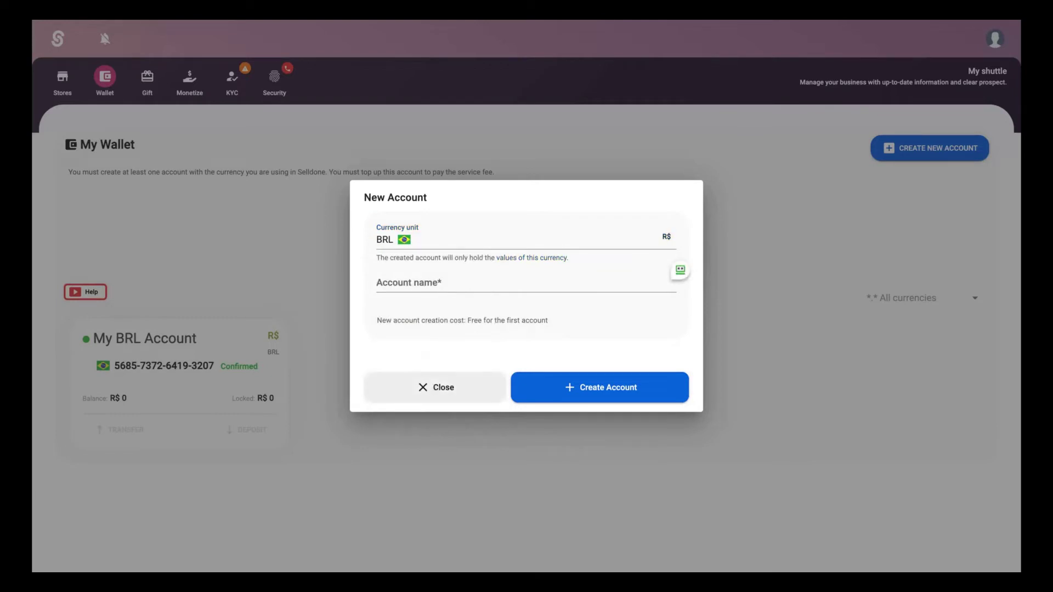
{"action": "left_click", "coordinate": [436, 387]}
{"action": "left_click", "coordinate": [200, 345]}
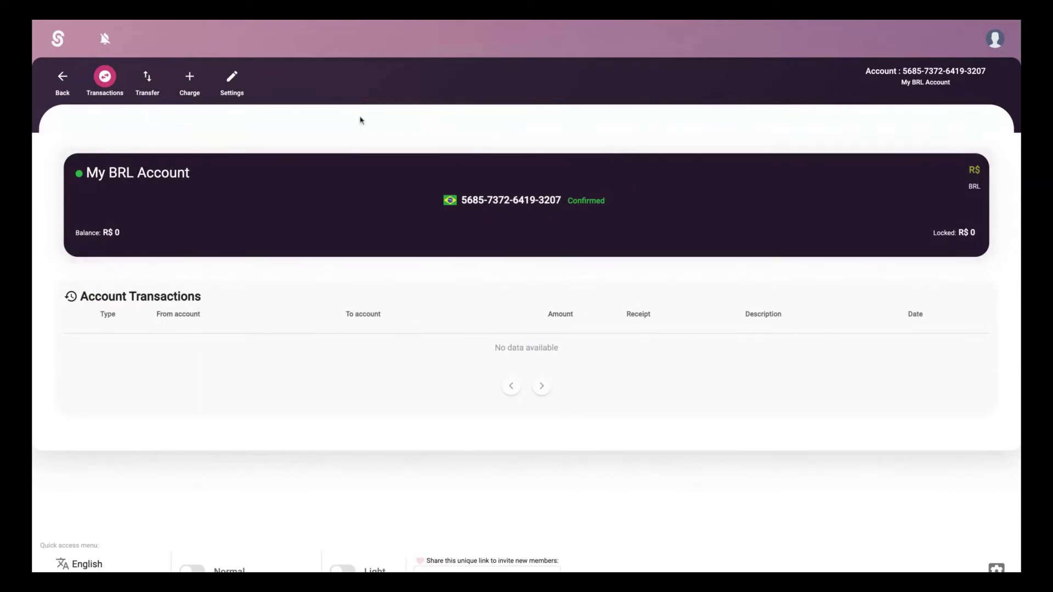
In the store info settings, select the Tech Trends Zone title and check the language setting.
{"action": "left_click", "coordinate": [146, 77]}
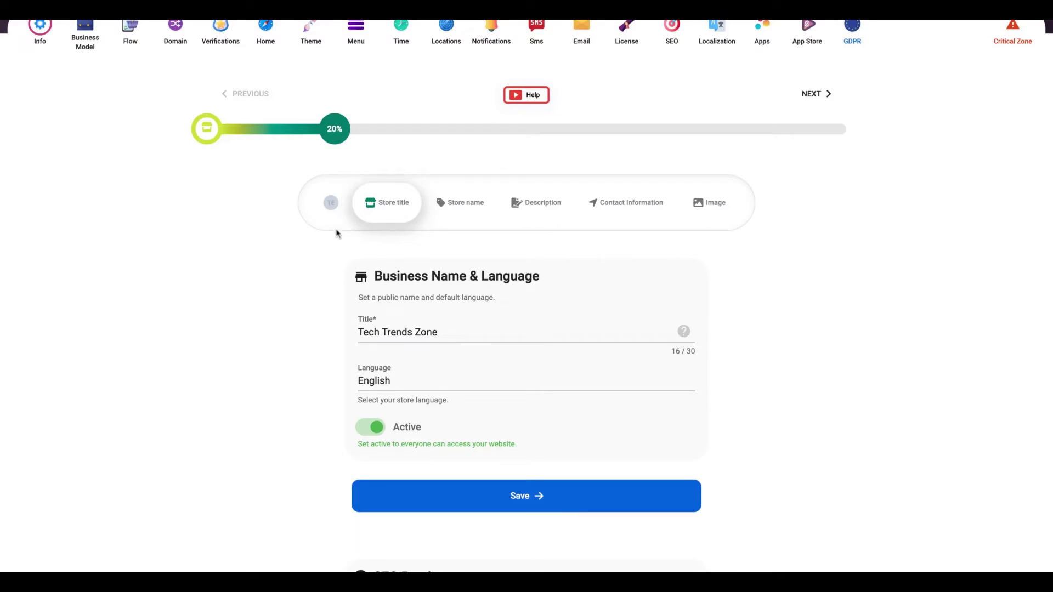
{"action": "scroll", "coordinate": [336, 233], "scroll_direction": "up", "scroll_amount": 2}
{"action": "scroll", "coordinate": [313, 251], "scroll_direction": "down", "scroll_amount": 2}
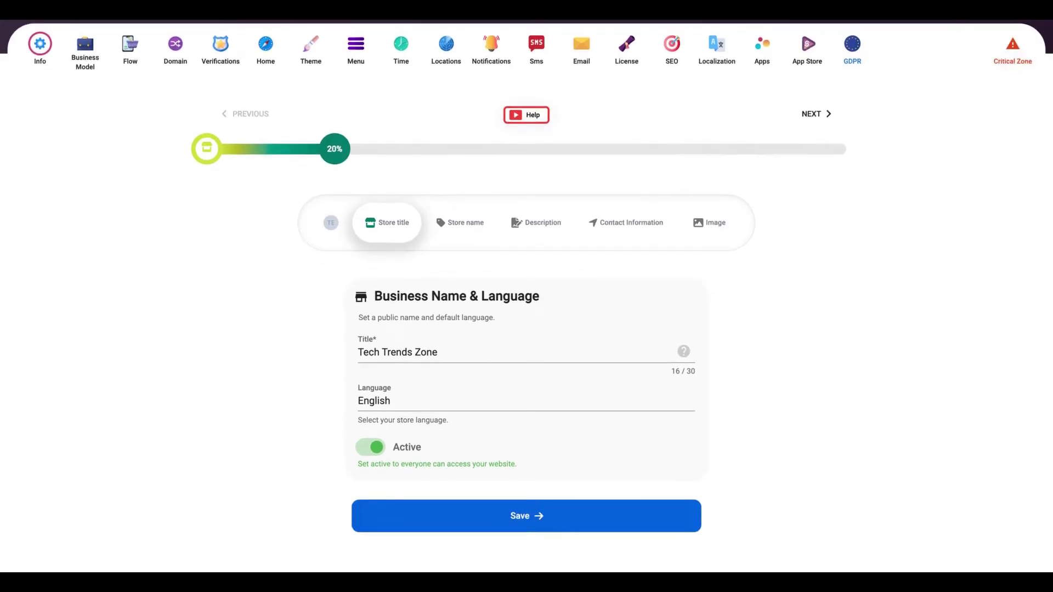
{"action": "scroll", "coordinate": [292, 282], "scroll_direction": "down", "scroll_amount": 1}
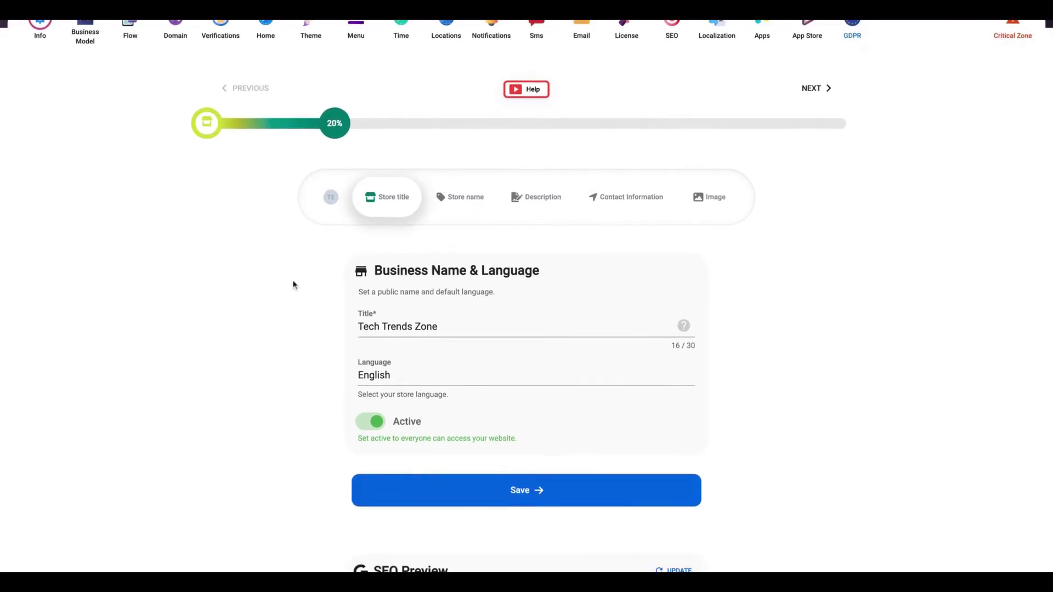
{"action": "left_click", "coordinate": [468, 328]}
{"action": "key", "text": "ctrl+a"}
{"action": "left_click", "coordinate": [383, 378]}
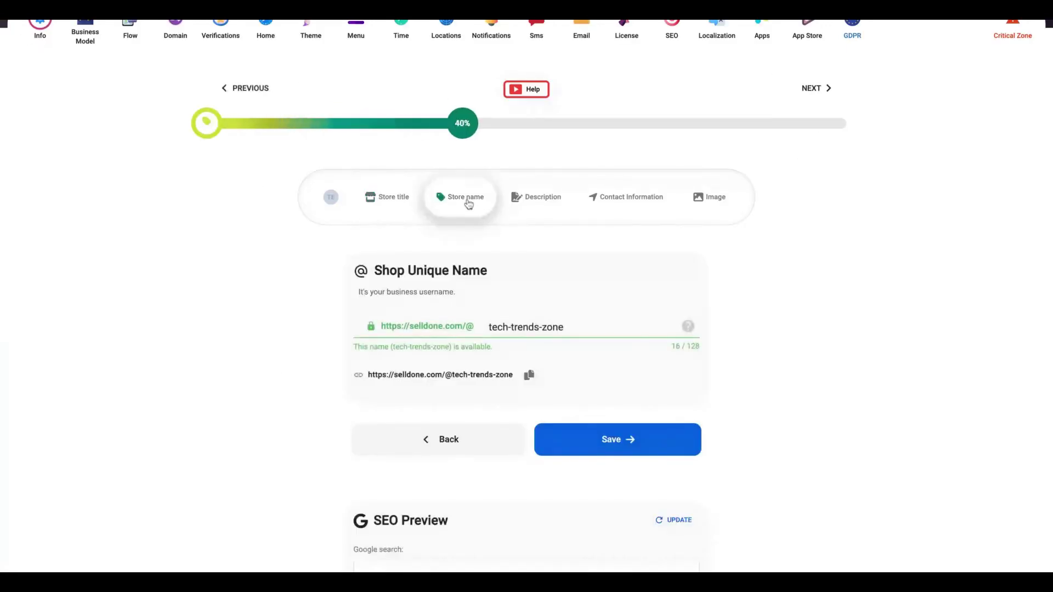
Advance the store info wizard through Contact information to the Logo image step at 75%.
{"action": "left_click", "coordinate": [522, 201]}
{"action": "left_click", "coordinate": [626, 196]}
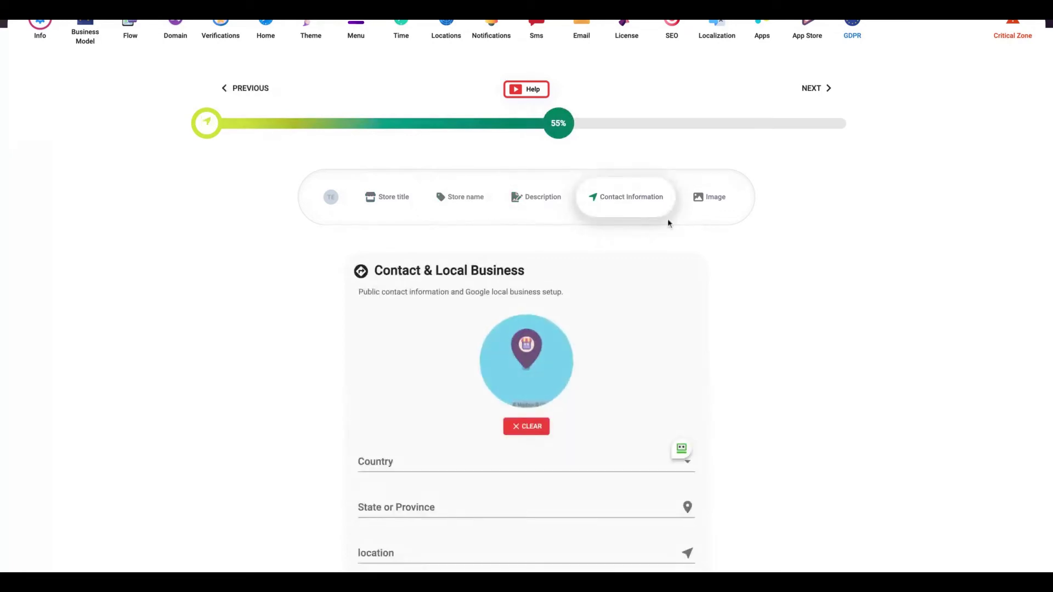
{"action": "scroll", "coordinate": [670, 224], "scroll_direction": "down", "scroll_amount": 2}
{"action": "left_click", "coordinate": [708, 120]}
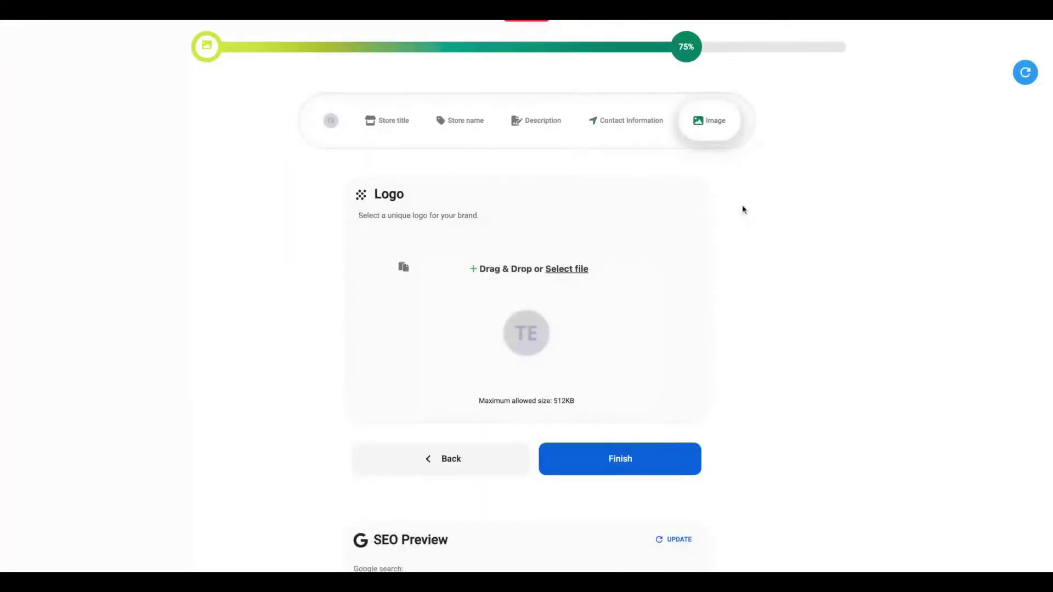
{"action": "scroll", "coordinate": [742, 209], "scroll_direction": "up", "scroll_amount": 4}
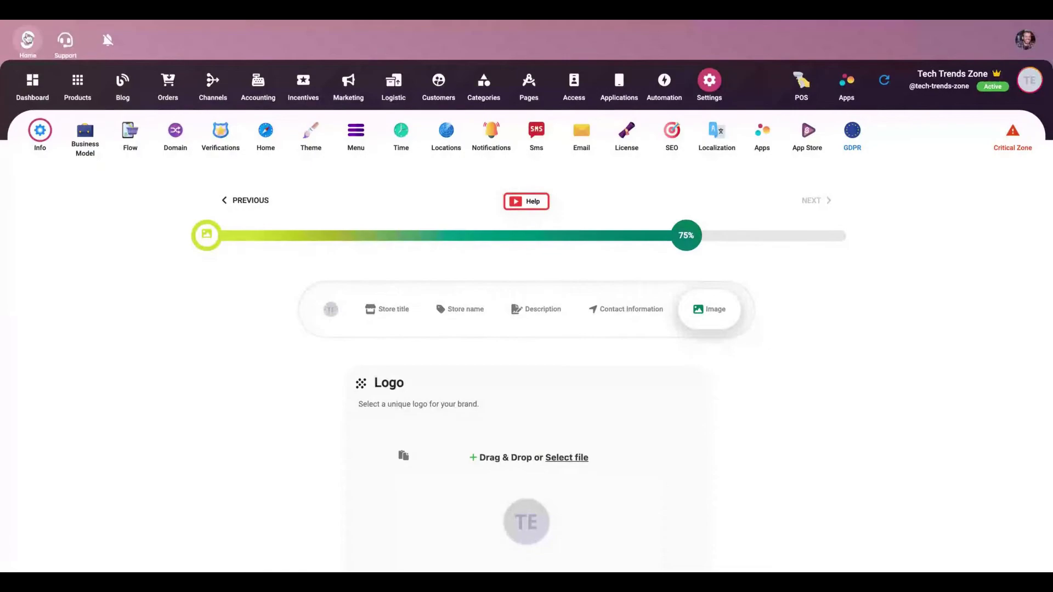
Go to the Selldone homepage, then open the Tech Trends Zone shop from My Shops.
{"action": "left_click", "coordinate": [27, 40]}
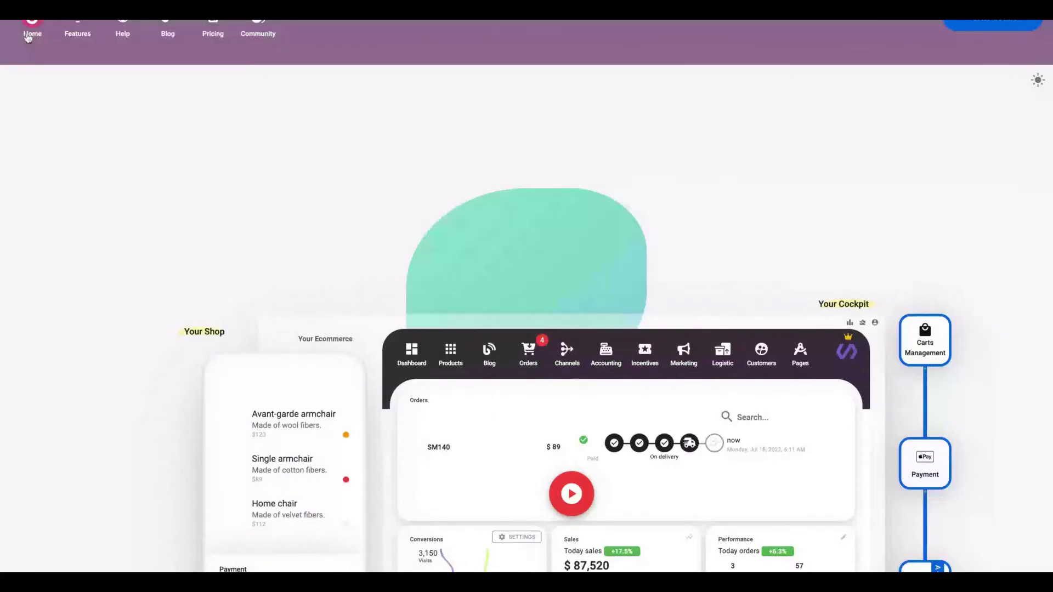
{"action": "left_click", "coordinate": [992, 45]}
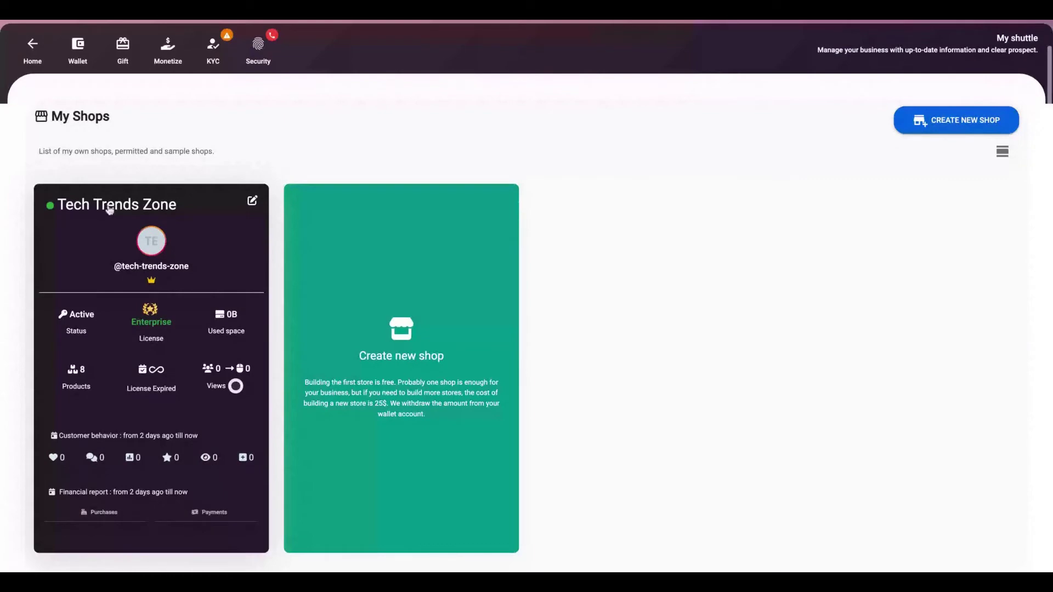
{"action": "left_click", "coordinate": [110, 210]}
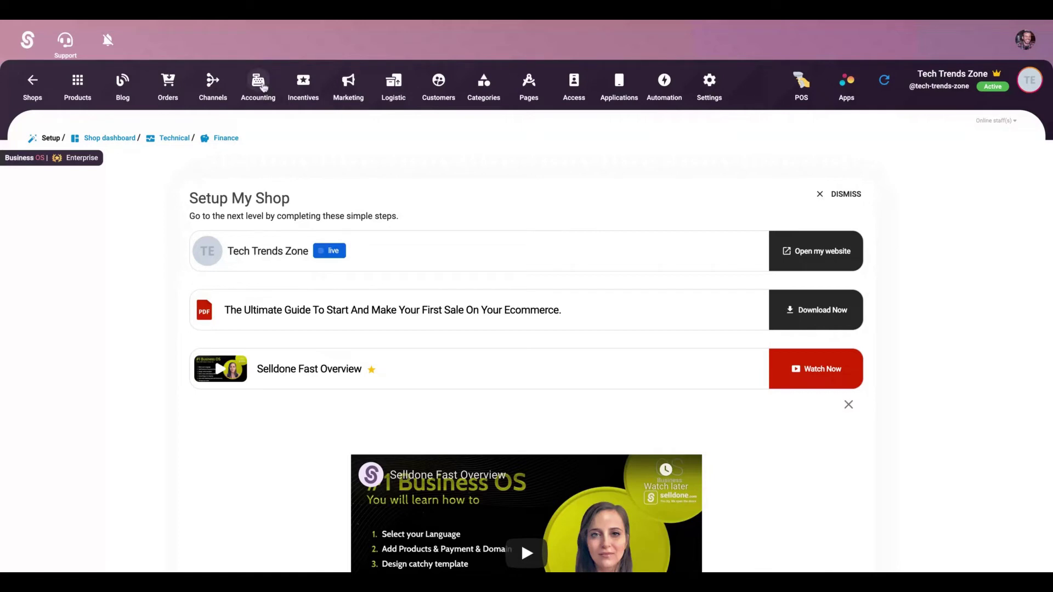
In Accounting's payment gateways, start a new payment method with USD as its currency.
{"action": "left_click", "coordinate": [259, 83]}
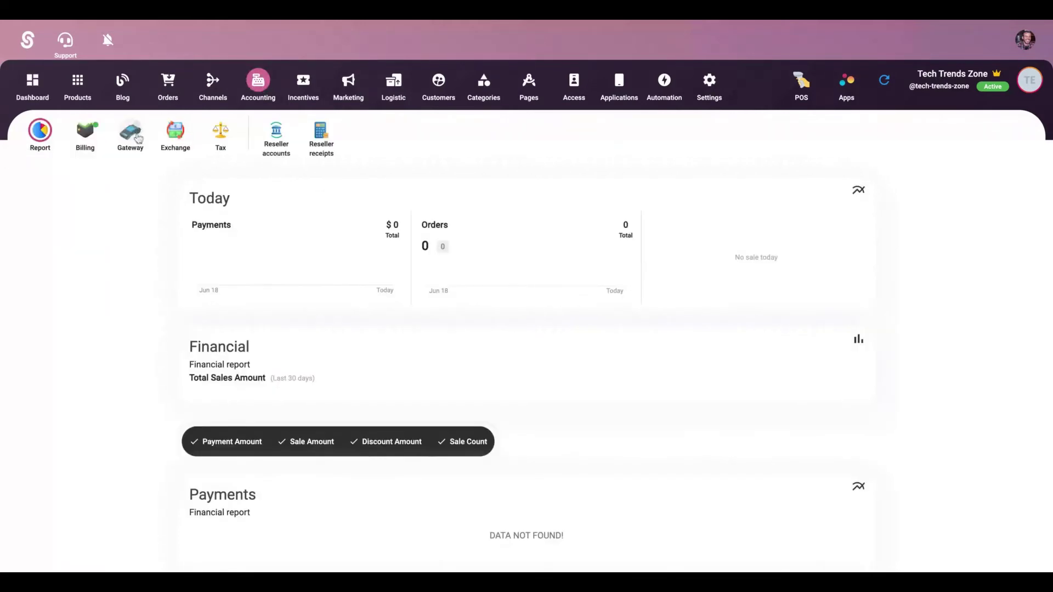
{"action": "left_click", "coordinate": [134, 140]}
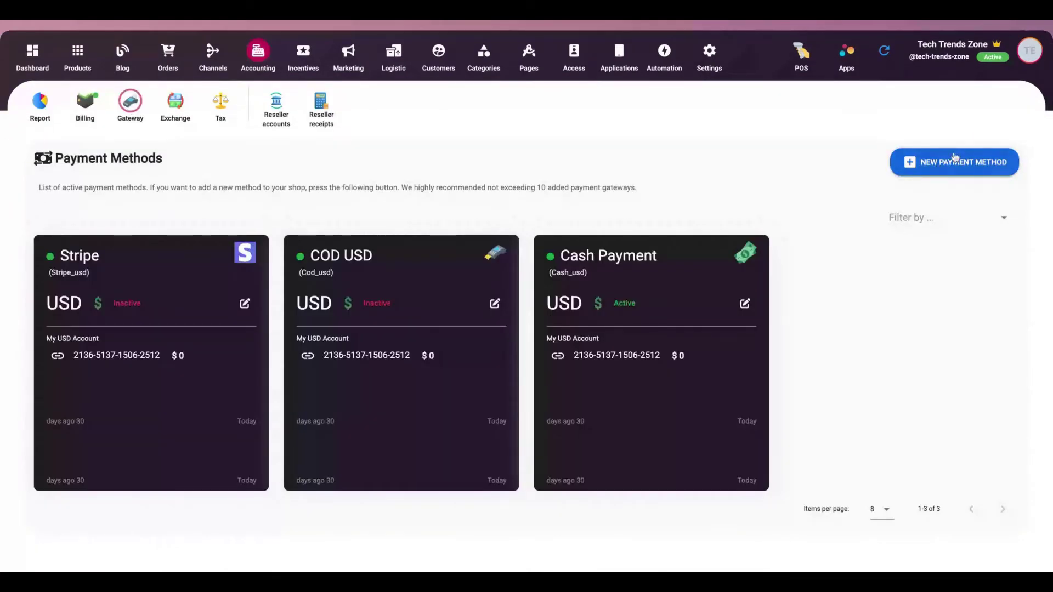
{"action": "left_click", "coordinate": [954, 170]}
{"action": "left_click", "coordinate": [457, 434]}
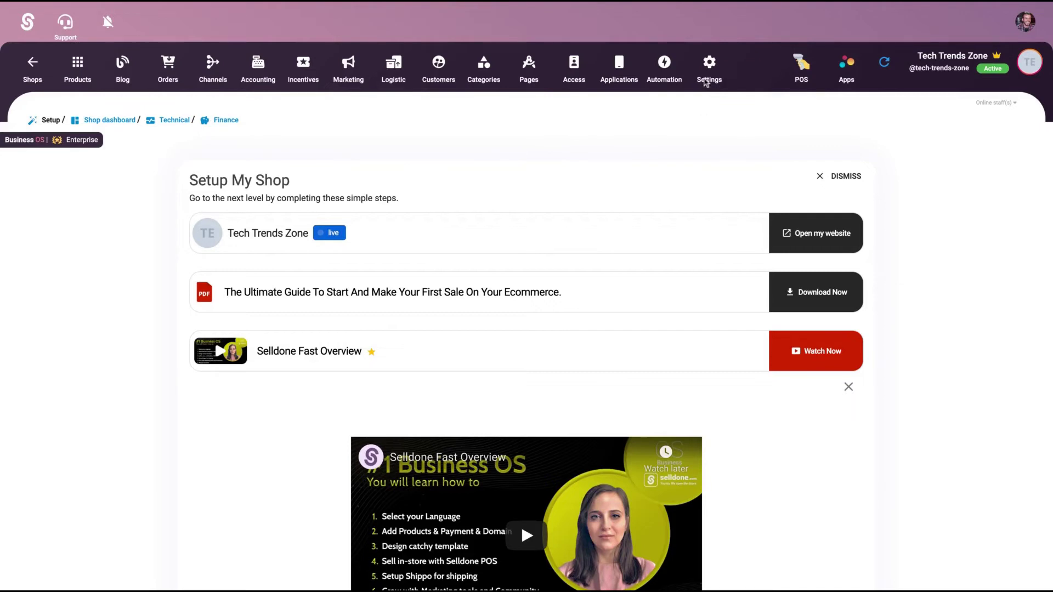
View the shop's two default Tech Trends Zone domains, closing Add New Domain without adding one.
{"action": "left_click", "coordinate": [709, 65]}
{"action": "left_click", "coordinate": [177, 121]}
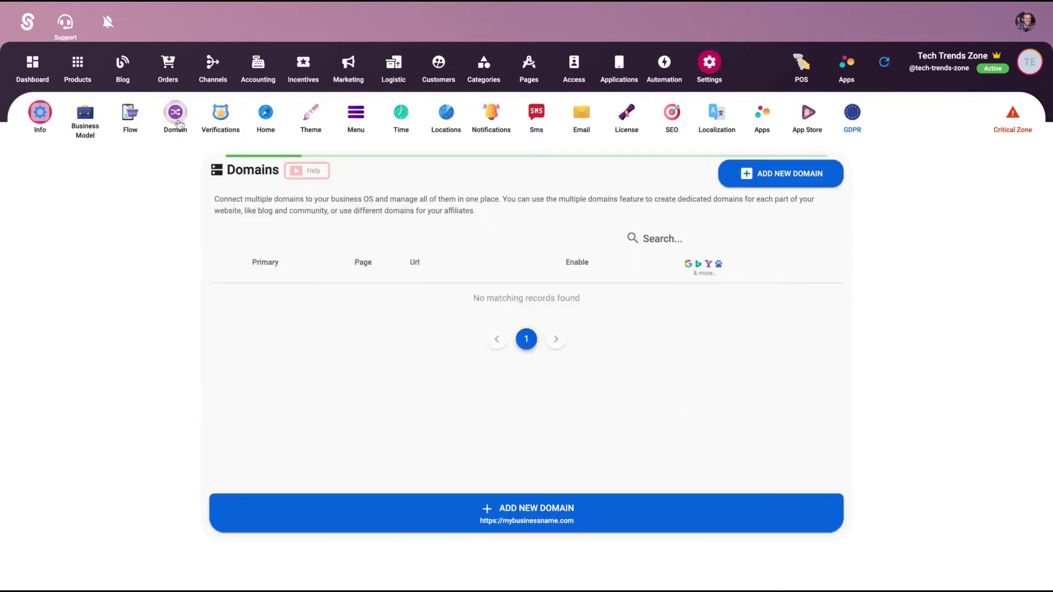
{"action": "left_click", "coordinate": [789, 176]}
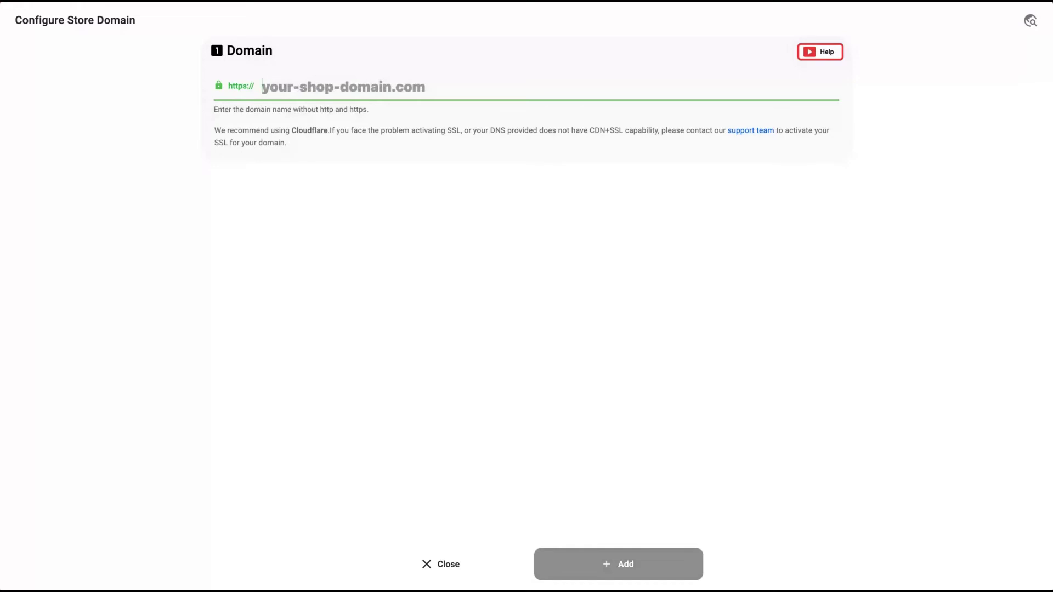
{"action": "left_click", "coordinate": [442, 573]}
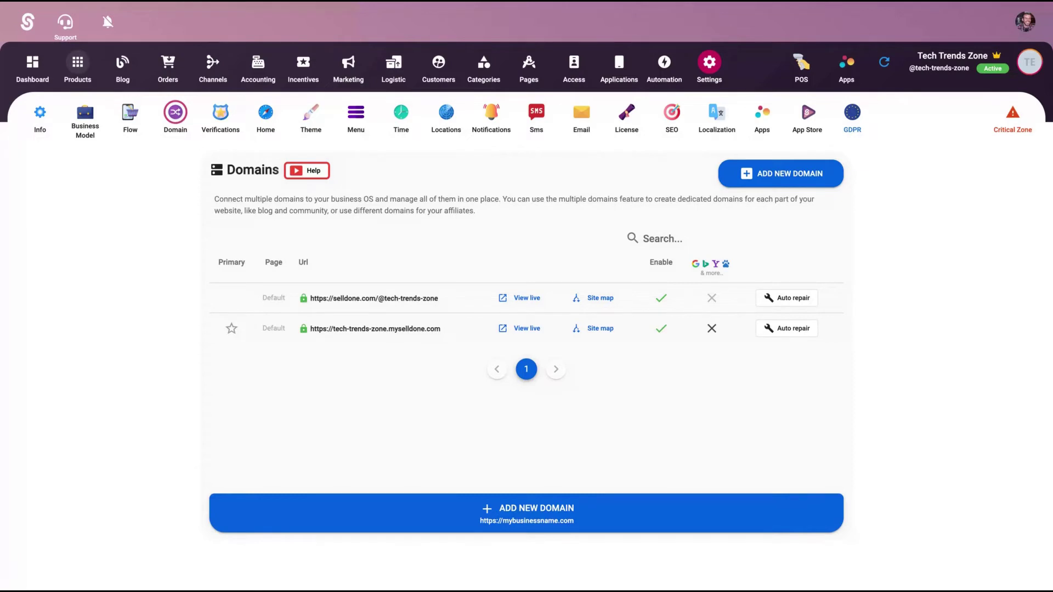
Start a new product from the Products list for Tech Trends Zone.
{"action": "left_click", "coordinate": [78, 65]}
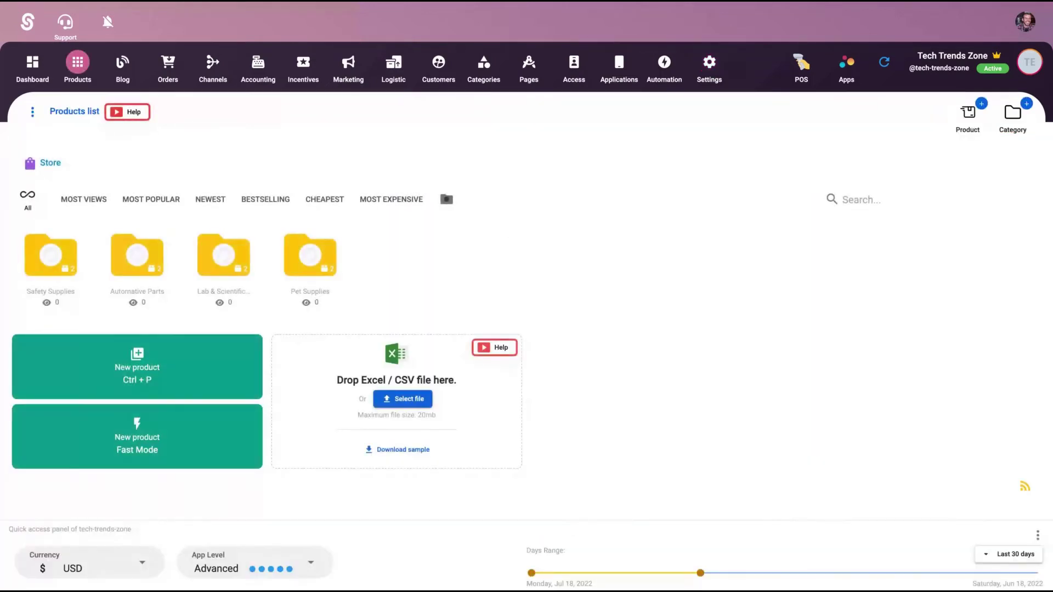
{"action": "scroll", "coordinate": [149, 356], "scroll_direction": "down", "scroll_amount": 1}
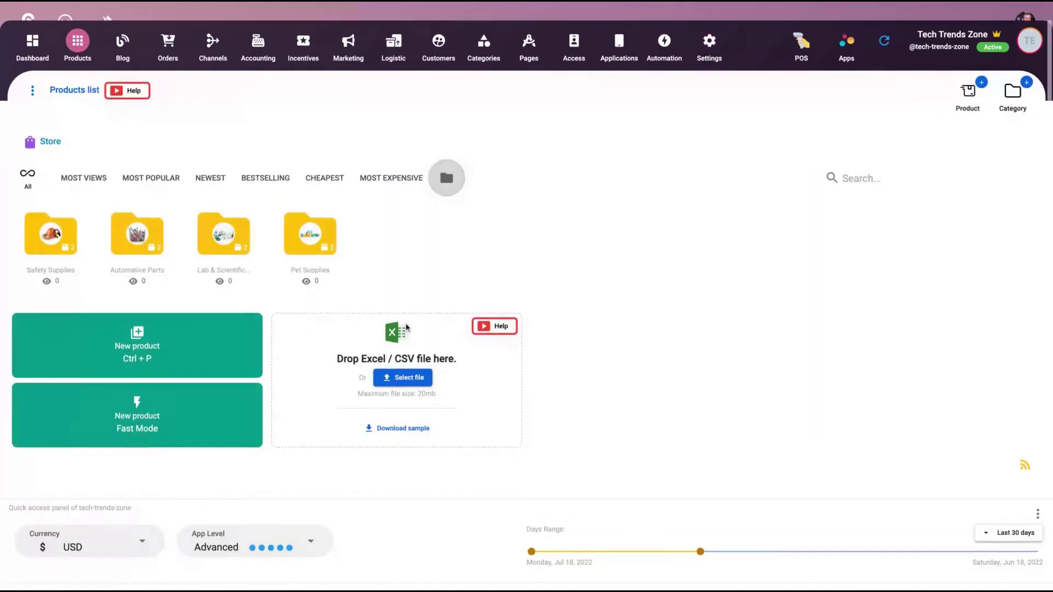
{"action": "left_click", "coordinate": [129, 332]}
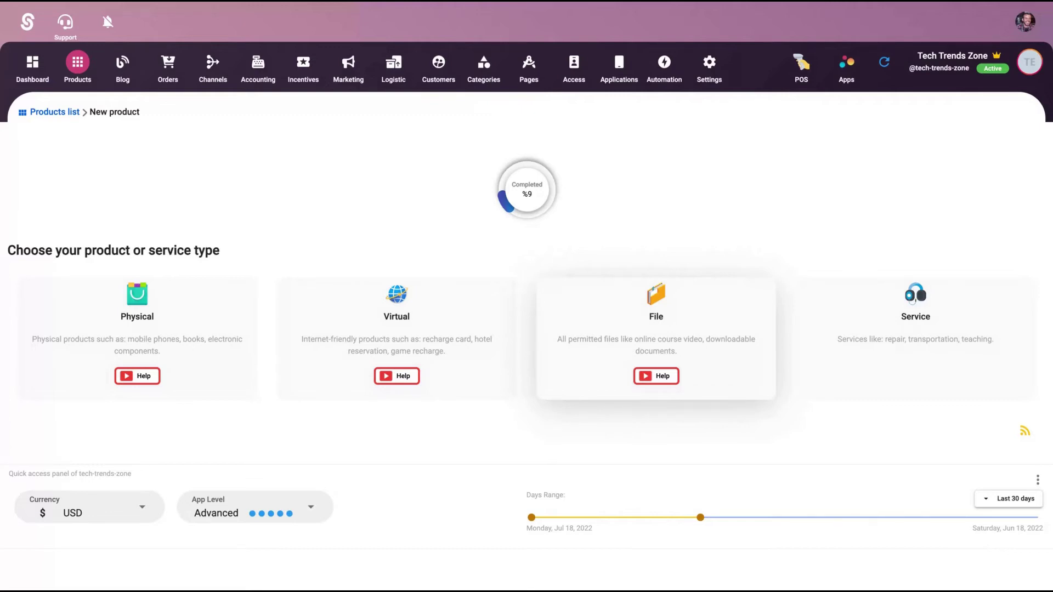
Make the product a File type in the Home category named 'Online Course'.
{"action": "left_click", "coordinate": [637, 326]}
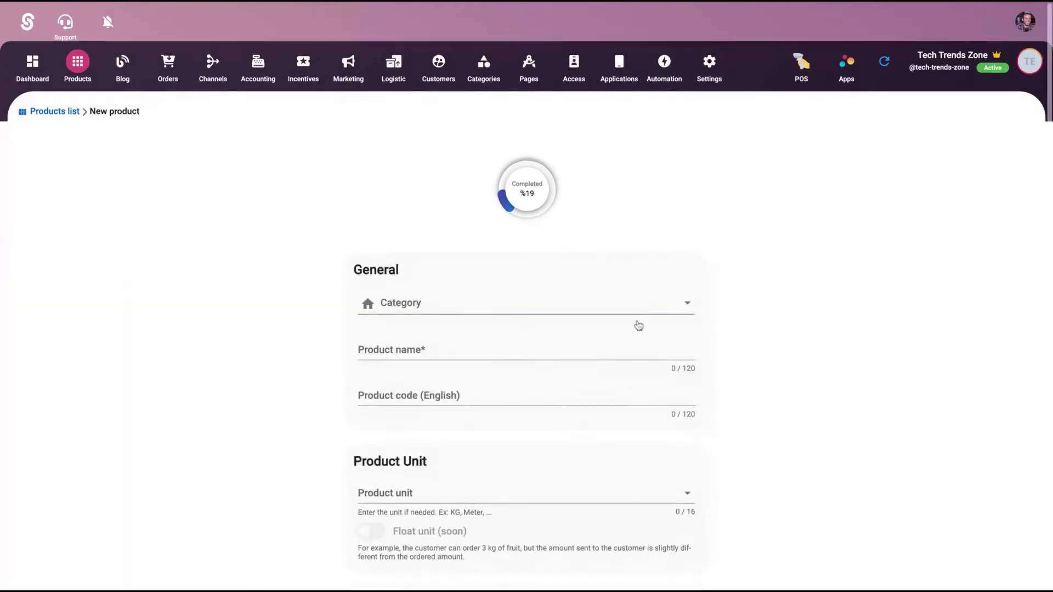
{"action": "scroll", "coordinate": [636, 323], "scroll_direction": "down", "scroll_amount": 3}
{"action": "left_click", "coordinate": [466, 160]}
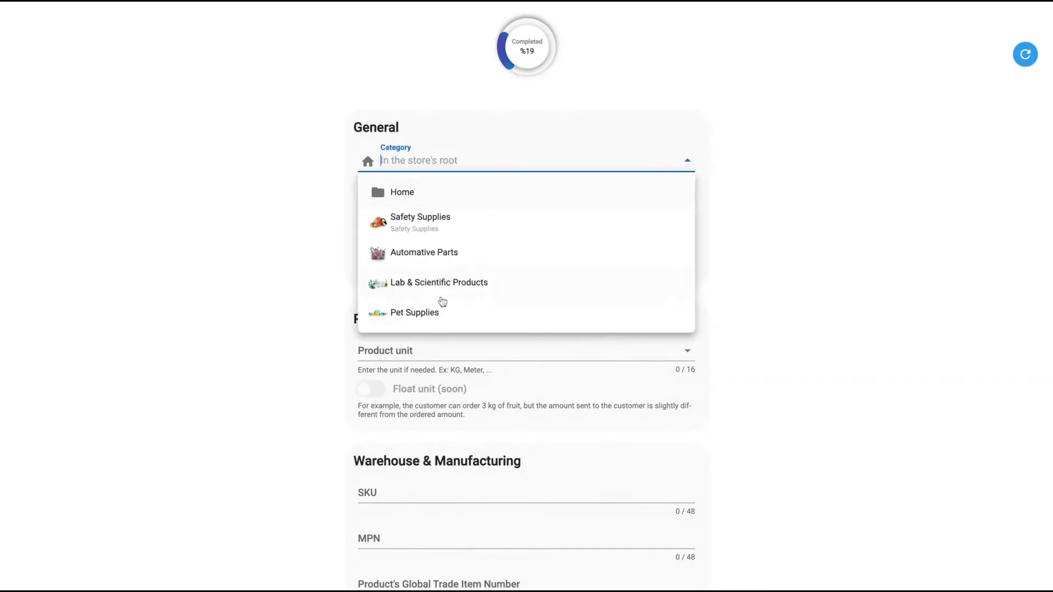
{"action": "scroll", "coordinate": [443, 301], "scroll_direction": "down", "scroll_amount": 3}
{"action": "left_click", "coordinate": [313, 97]}
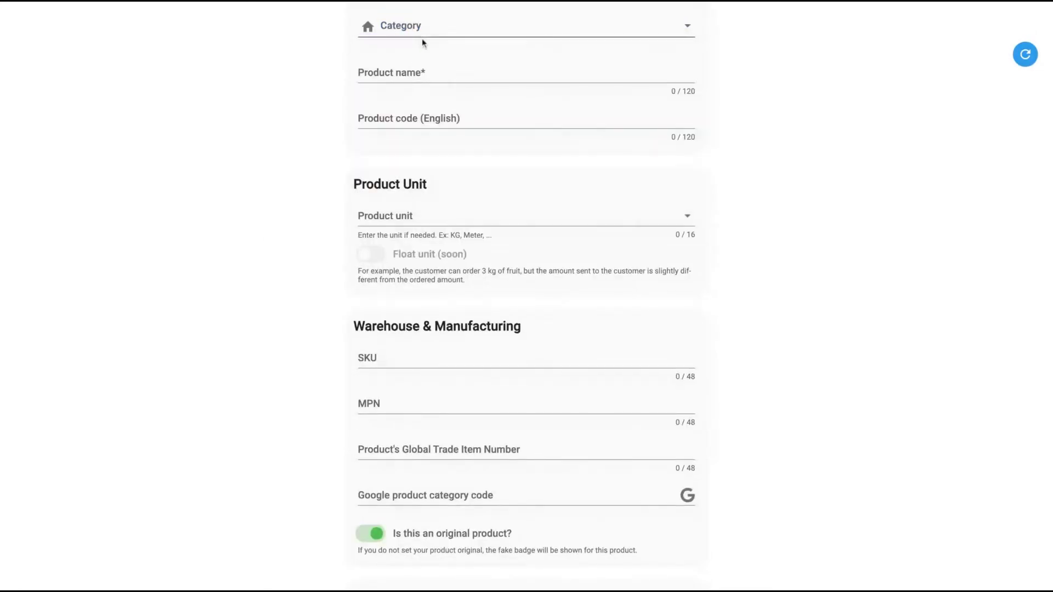
{"action": "scroll", "coordinate": [422, 42], "scroll_direction": "up", "scroll_amount": 1}
{"action": "left_click", "coordinate": [418, 135]}
{"action": "type", "text": "Online Course"}
{"action": "key", "text": "Tab"}
{"action": "scroll", "coordinate": [310, 258], "scroll_direction": "down", "scroll_amount": 2}
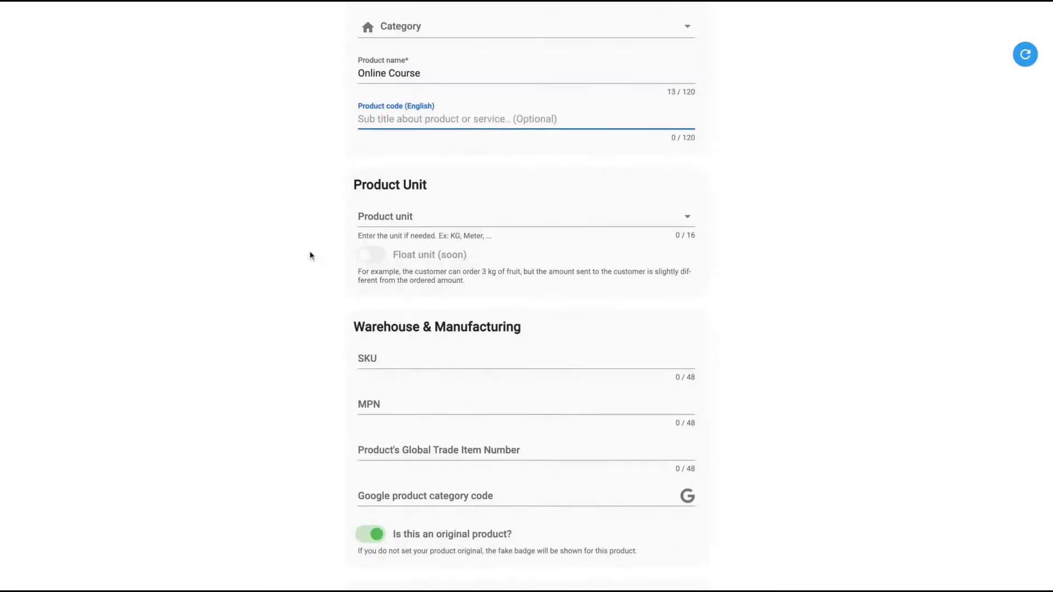
Set the product unit to 'unit' and look over the general info.
{"action": "left_click", "coordinate": [391, 163]}
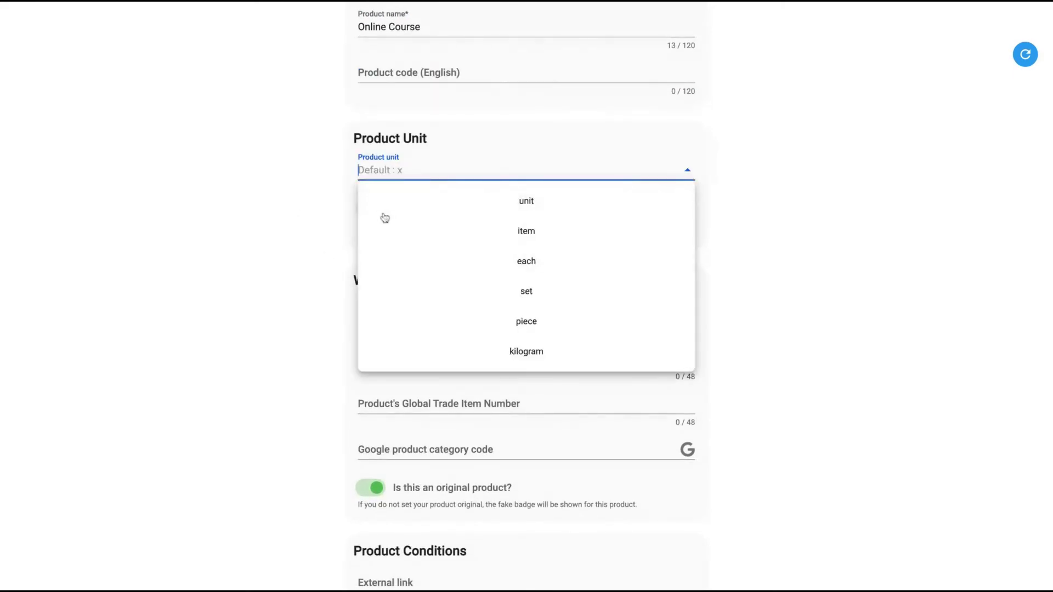
{"action": "left_click", "coordinate": [482, 212]}
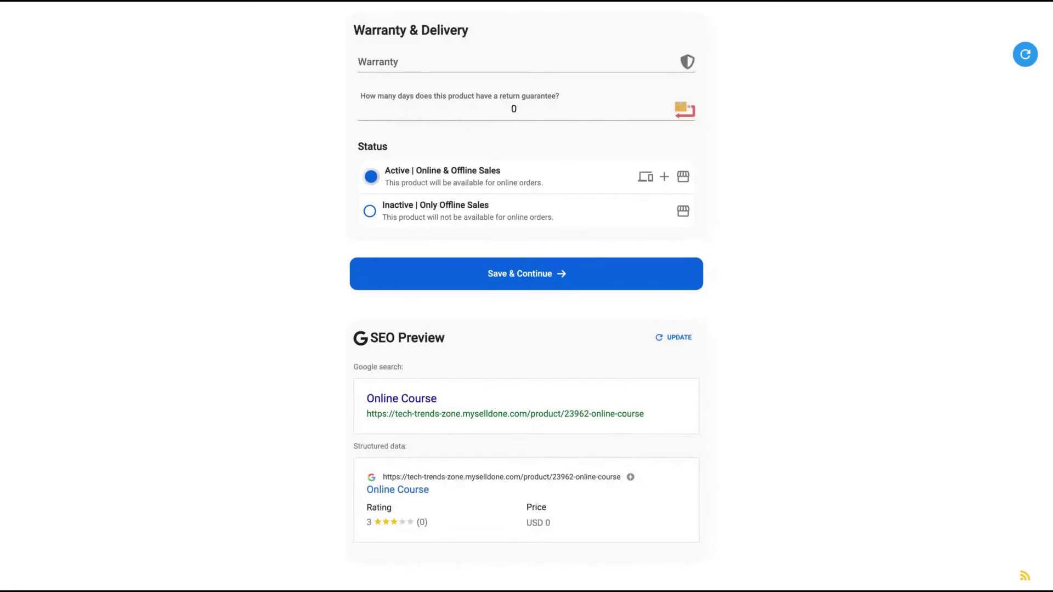
{"action": "scroll", "coordinate": [331, 384], "scroll_direction": "down", "scroll_amount": 1}
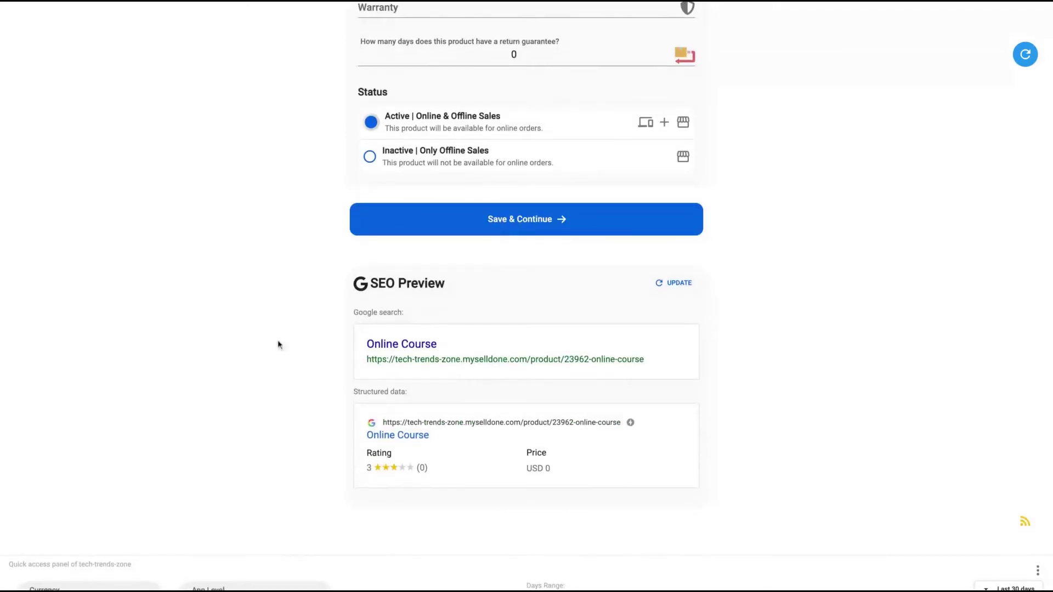
{"action": "scroll", "coordinate": [403, 171], "scroll_direction": "up", "scroll_amount": 4}
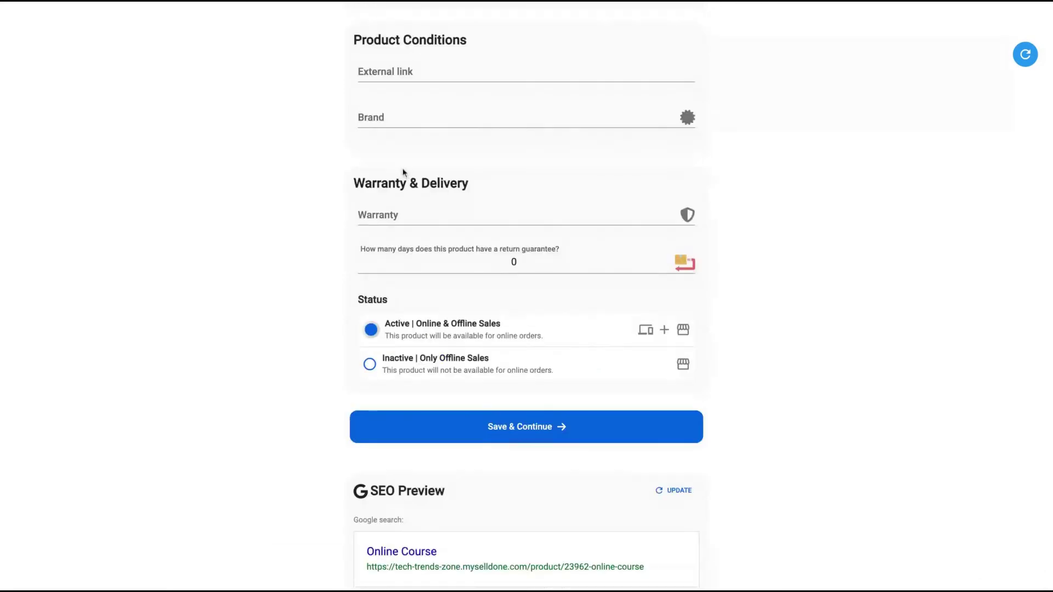
{"action": "scroll", "coordinate": [324, 251], "scroll_direction": "up", "scroll_amount": 16}
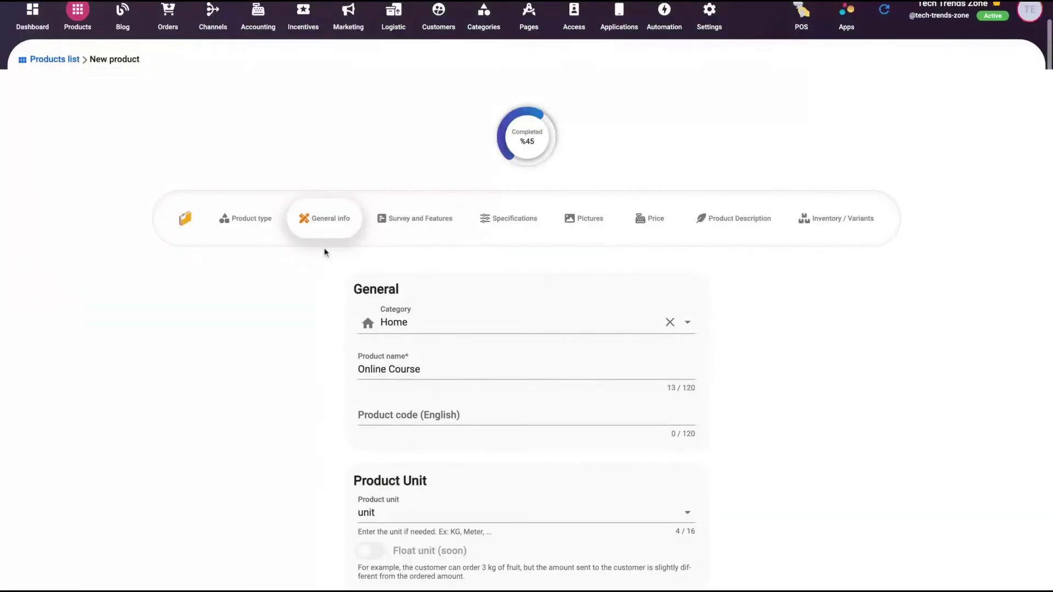
{"action": "scroll", "coordinate": [326, 364], "scroll_direction": "down", "scroll_amount": 4}
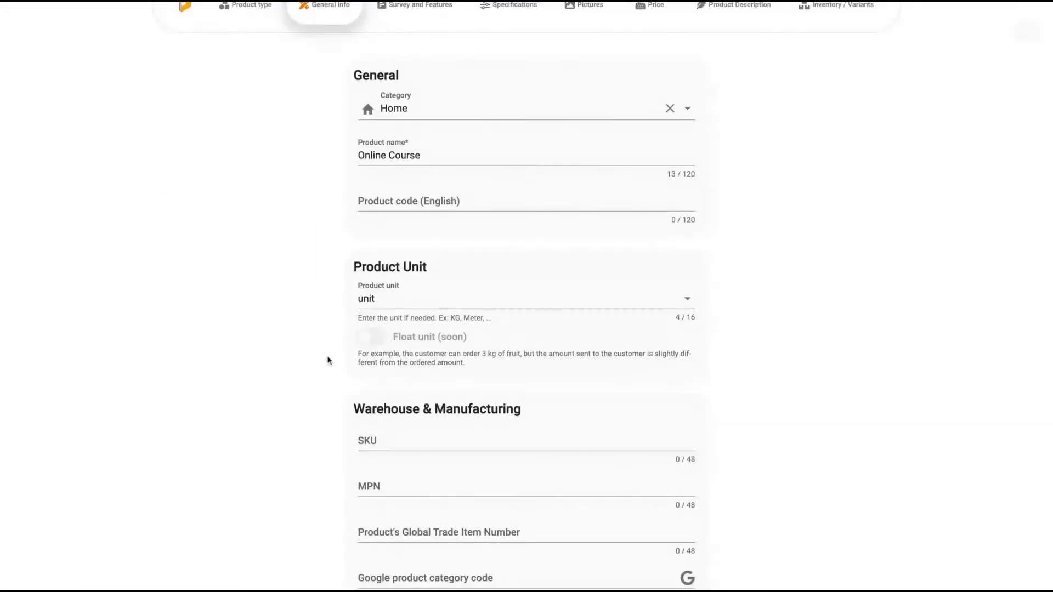
{"action": "scroll", "coordinate": [328, 357], "scroll_direction": "down", "scroll_amount": 5}
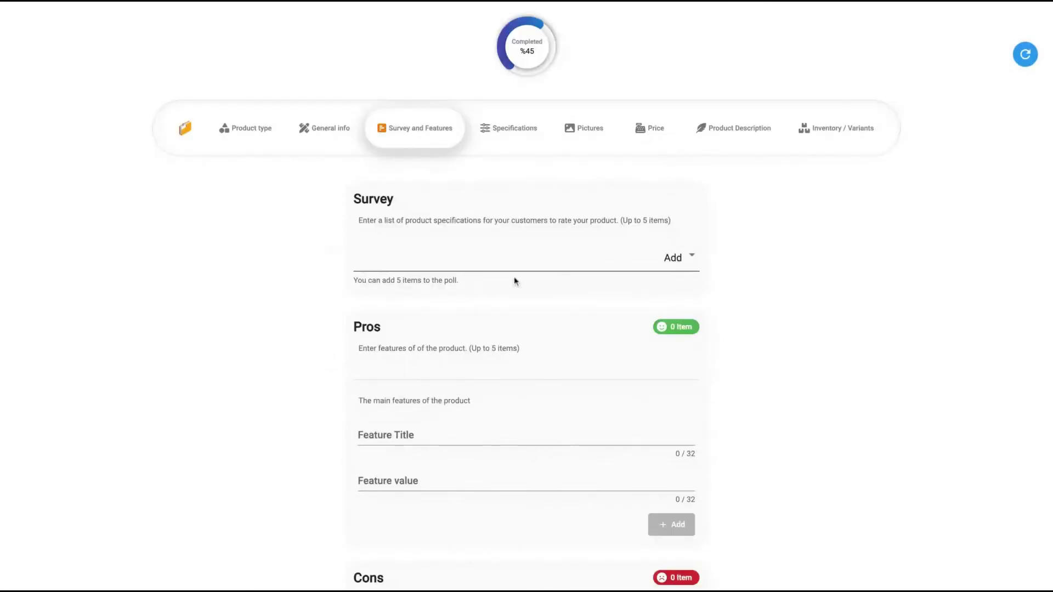
Add Good quality to the product survey, leaving Good Value out.
{"action": "scroll", "coordinate": [515, 280], "scroll_direction": "down", "scroll_amount": 2}
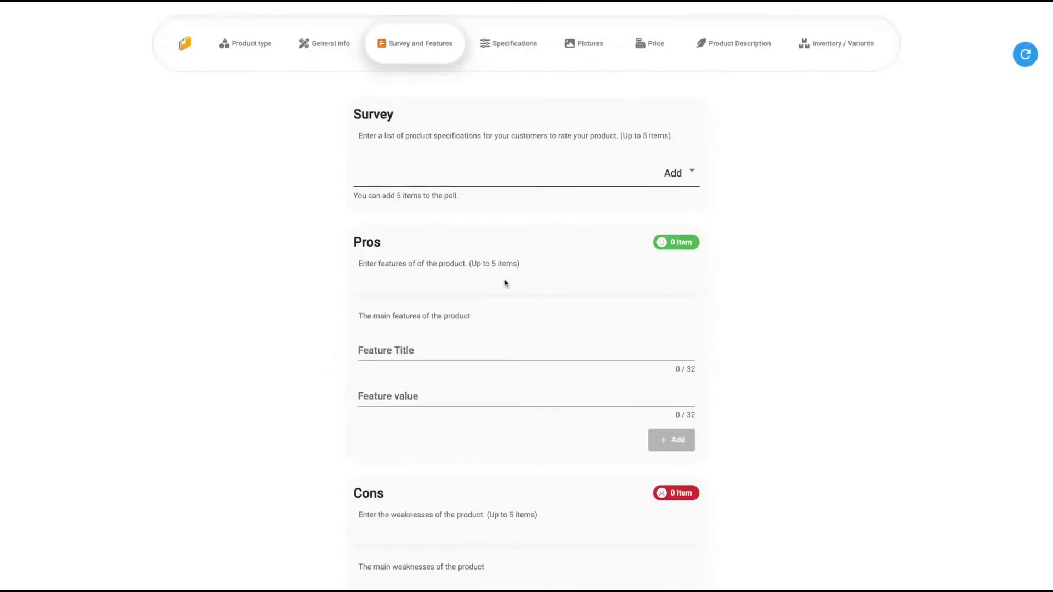
{"action": "left_click", "coordinate": [695, 171]}
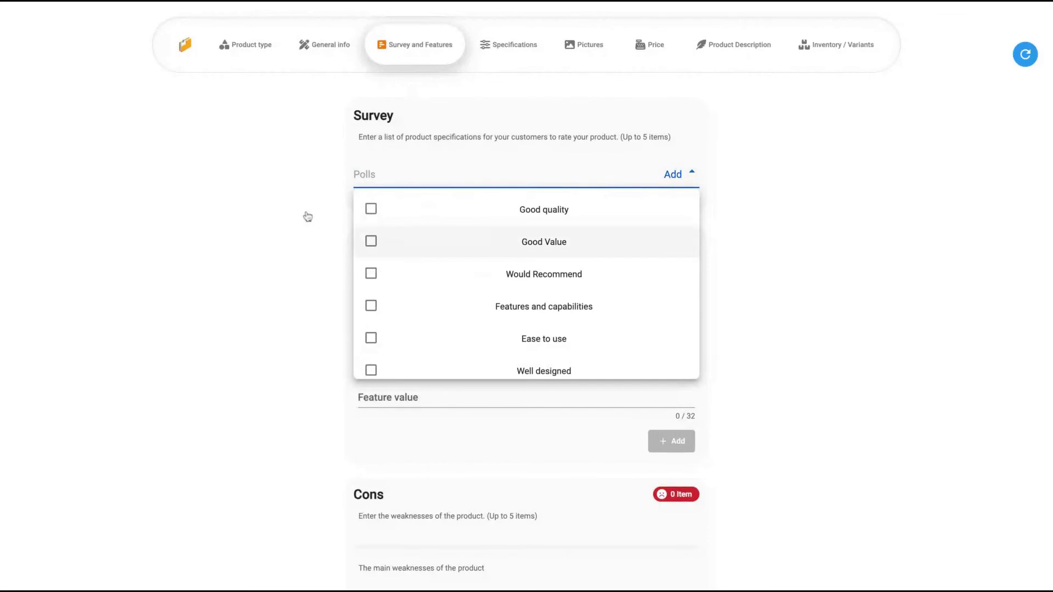
{"action": "left_click", "coordinate": [370, 210]}
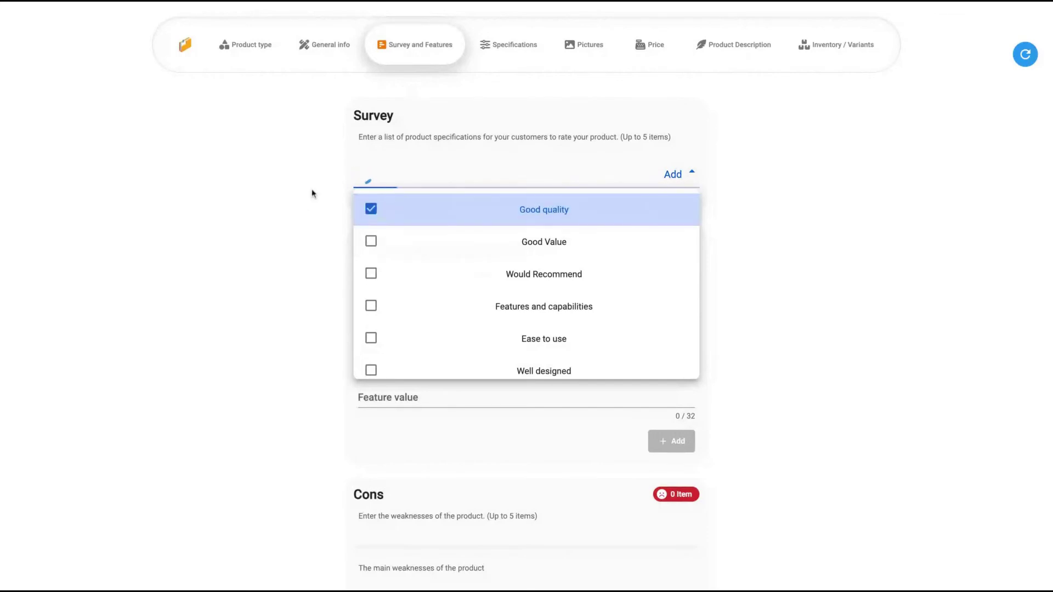
{"action": "left_click", "coordinate": [371, 217]}
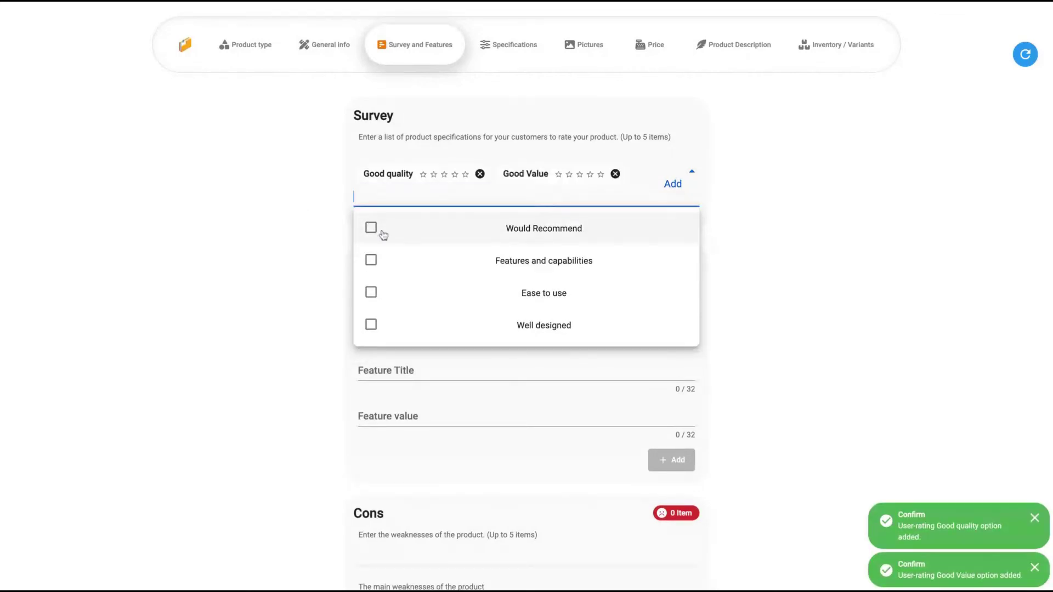
{"action": "left_click", "coordinate": [615, 174]}
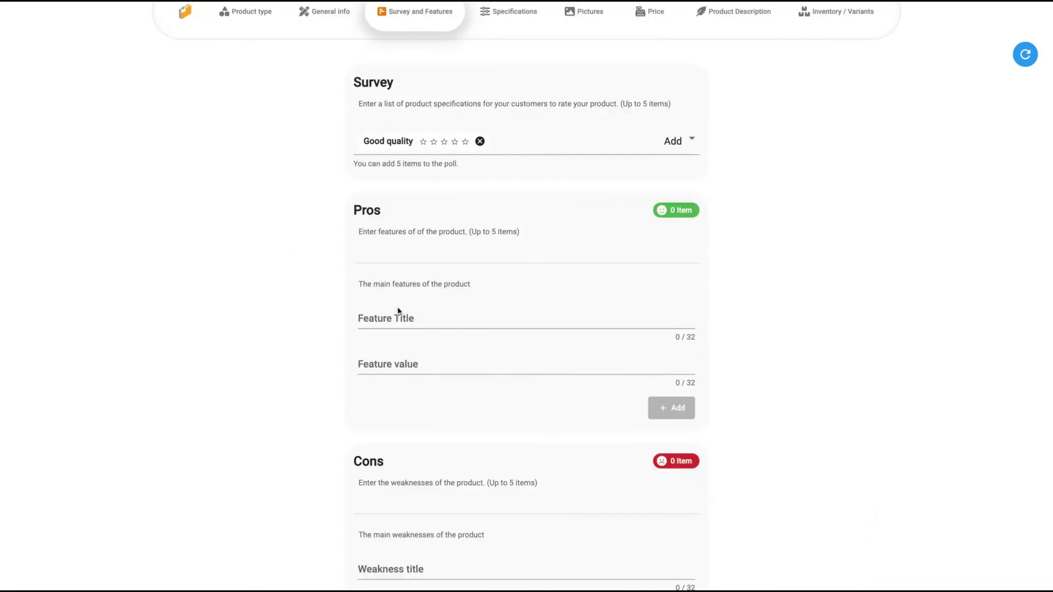
Add the pro feature 'Course : Advanced' and reach Technical Specifications.
{"action": "left_click", "coordinate": [398, 311]}
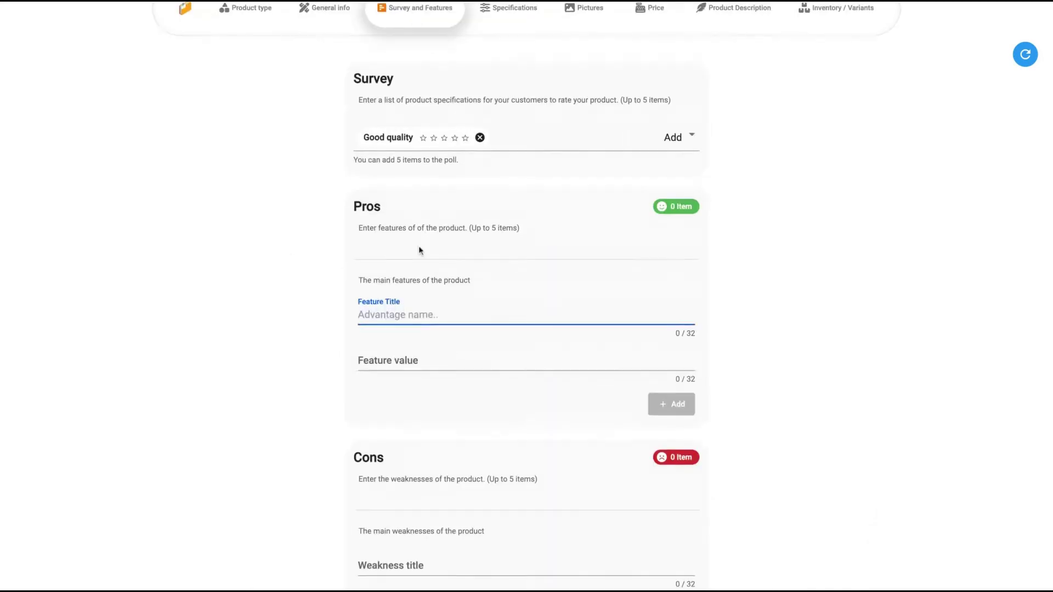
{"action": "scroll", "coordinate": [795, 247], "scroll_direction": "down", "scroll_amount": 1}
{"action": "type", "text": "Course"}
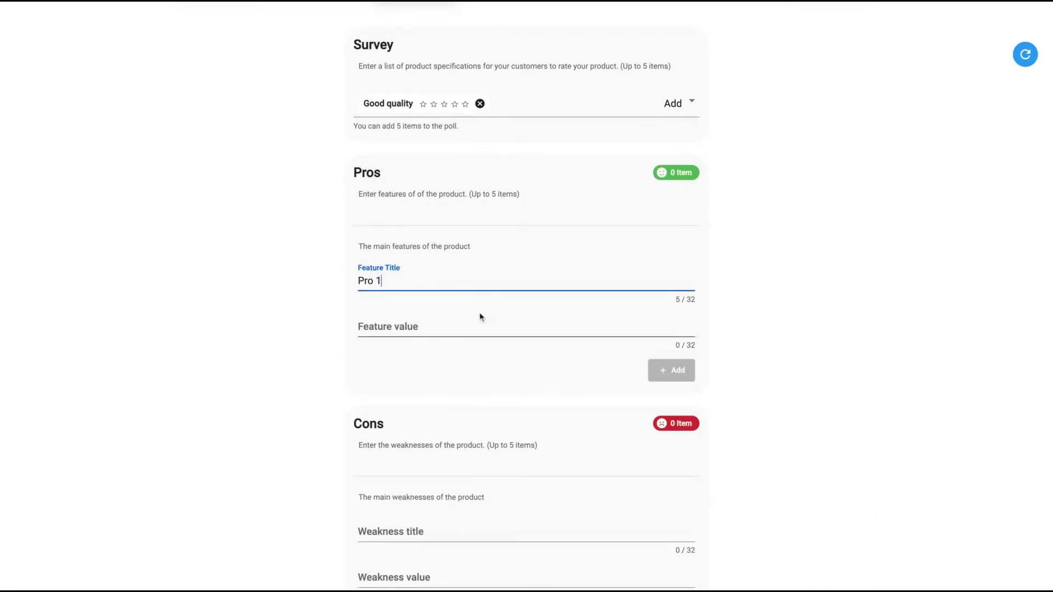
{"action": "left_click", "coordinate": [479, 321]}
{"action": "type", "text": "Advanced"}
{"action": "left_click", "coordinate": [676, 372]}
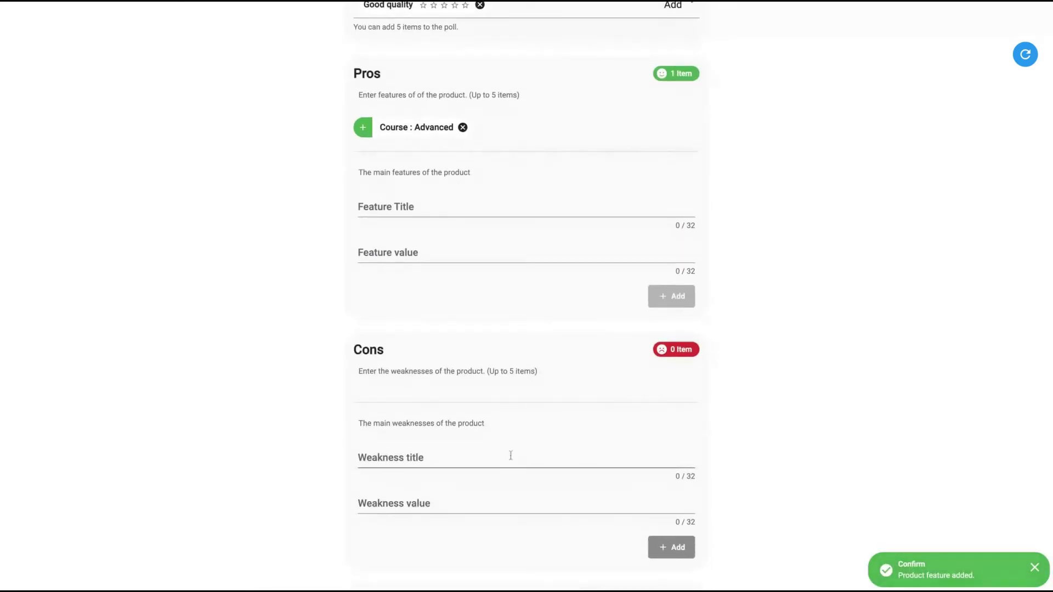
{"action": "left_click", "coordinate": [485, 130]}
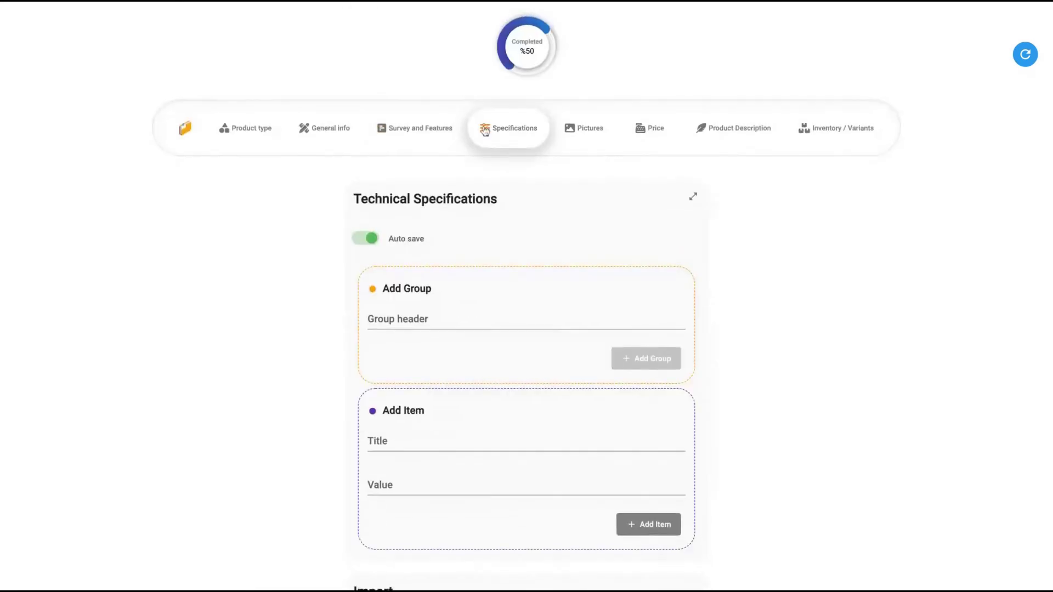
{"action": "scroll", "coordinate": [329, 329], "scroll_direction": "down", "scroll_amount": 3}
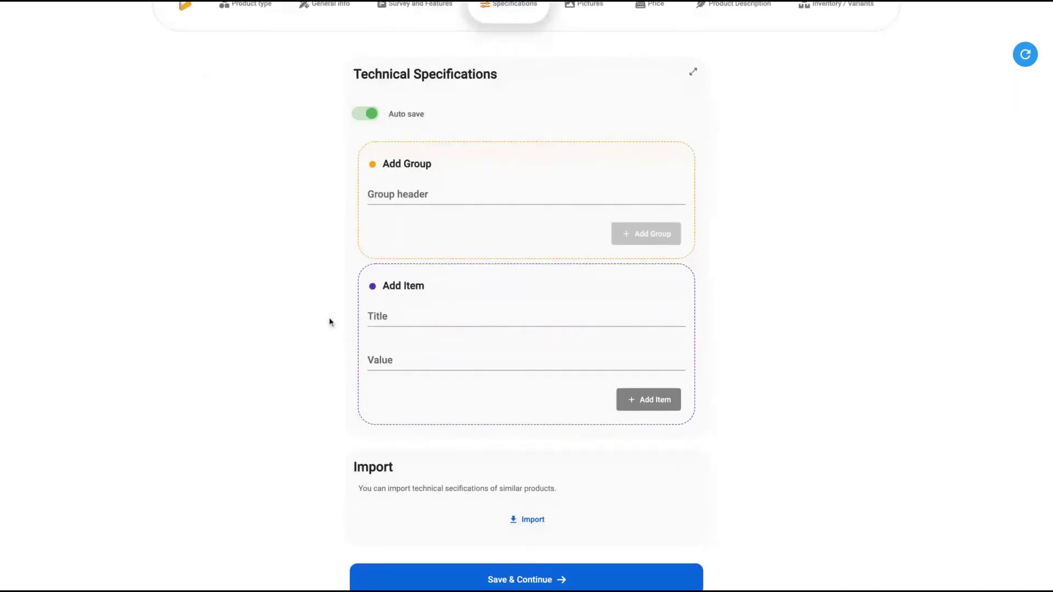
{"action": "scroll", "coordinate": [330, 322], "scroll_direction": "up", "scroll_amount": 2}
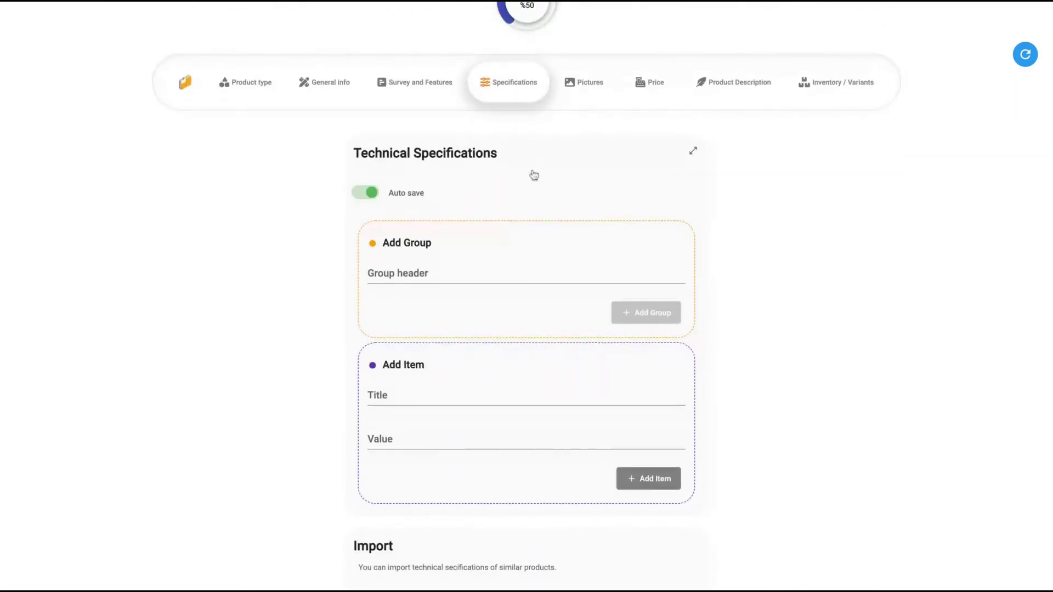
Look over the Pictures step, its gallery and YouTube video link field.
{"action": "left_click", "coordinate": [584, 95]}
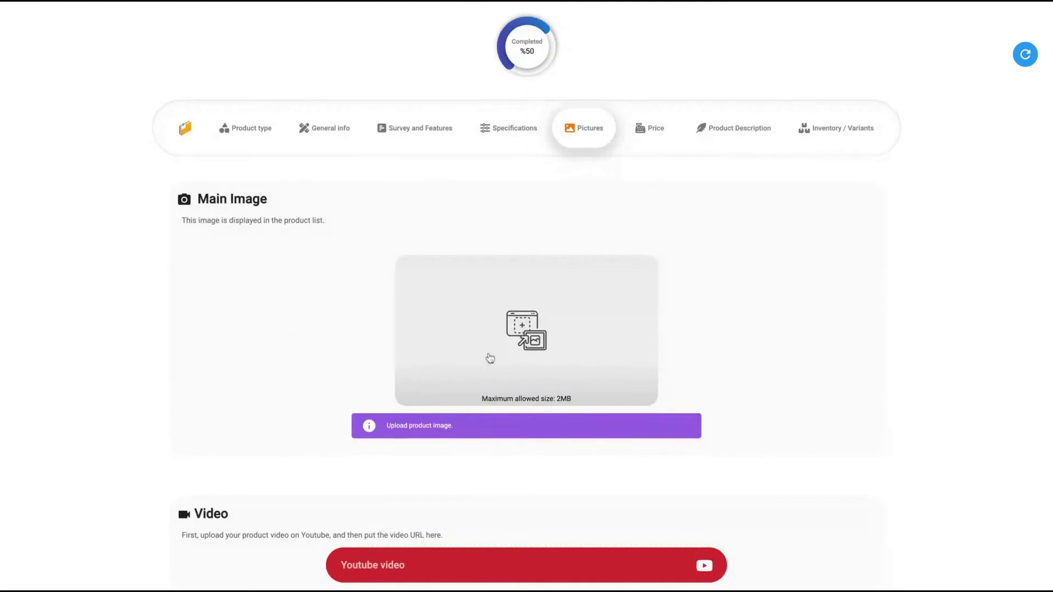
{"action": "scroll", "coordinate": [752, 350], "scroll_direction": "down", "scroll_amount": 5}
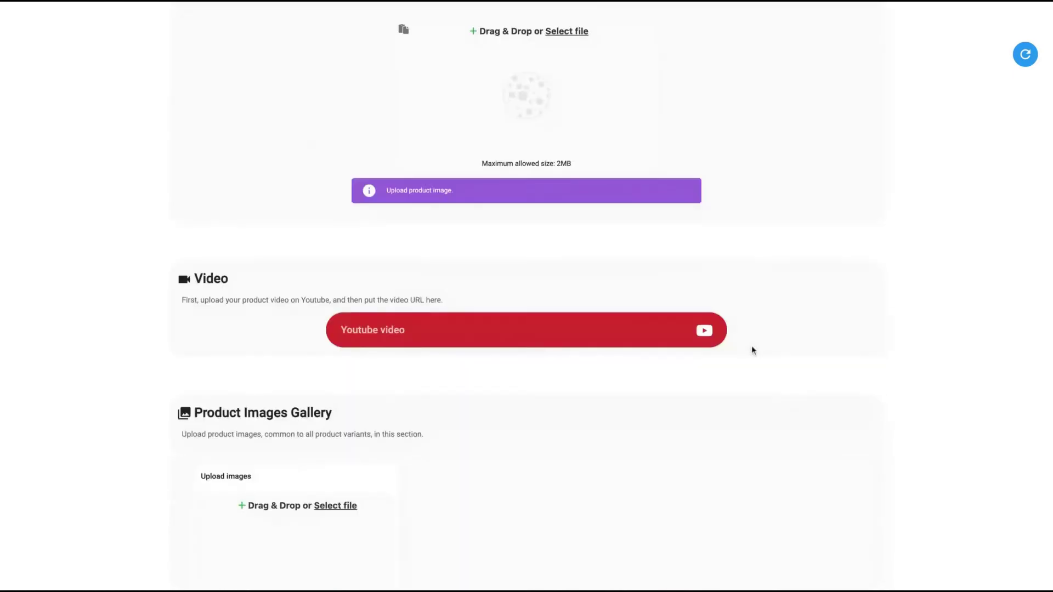
{"action": "left_click", "coordinate": [510, 343]}
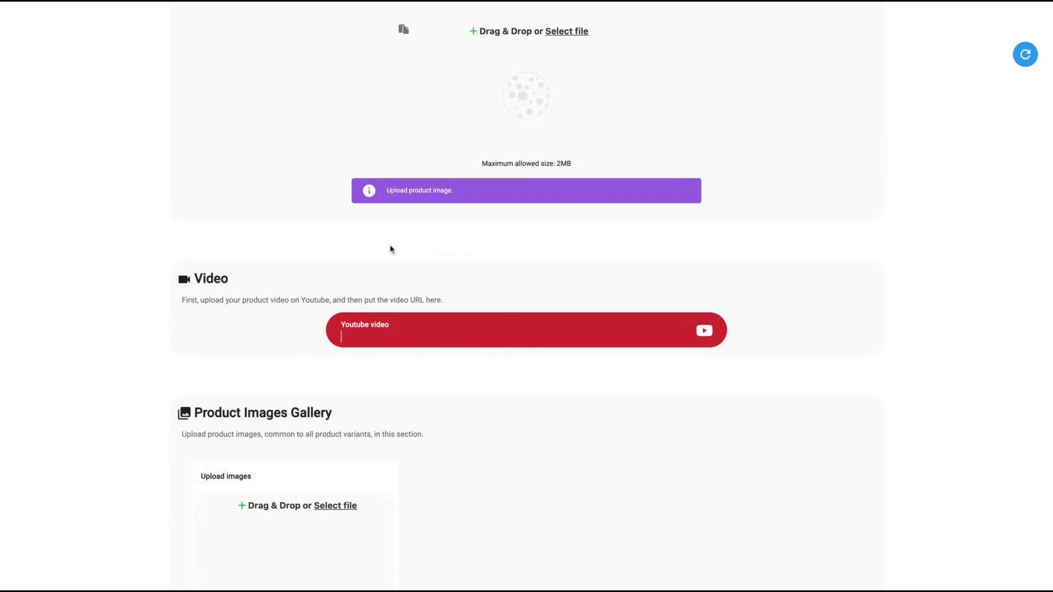
{"action": "scroll", "coordinate": [391, 249], "scroll_direction": "down", "scroll_amount": 8}
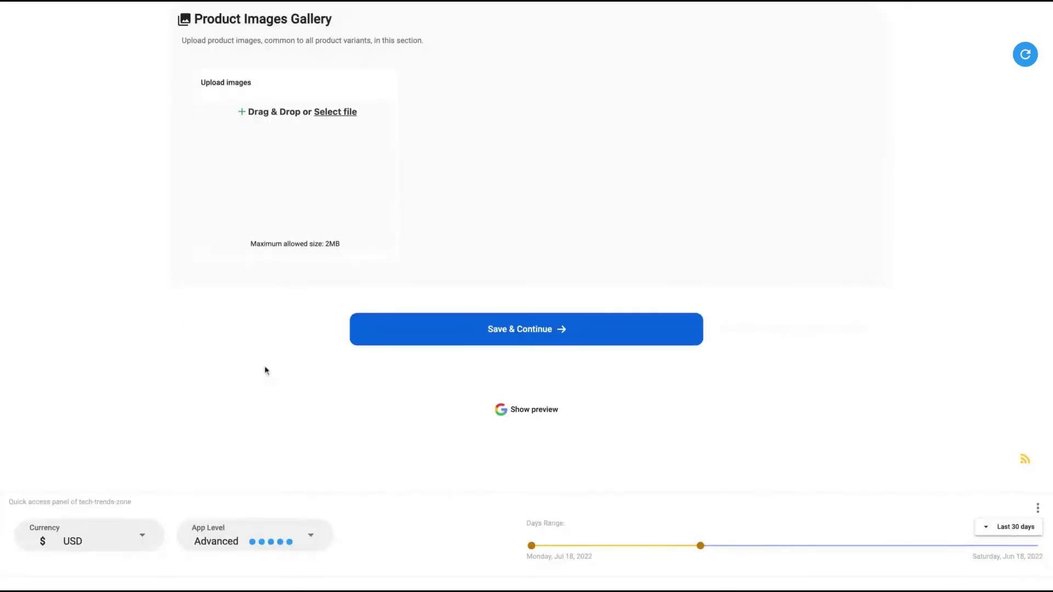
{"action": "scroll", "coordinate": [245, 304], "scroll_direction": "up", "scroll_amount": 3}
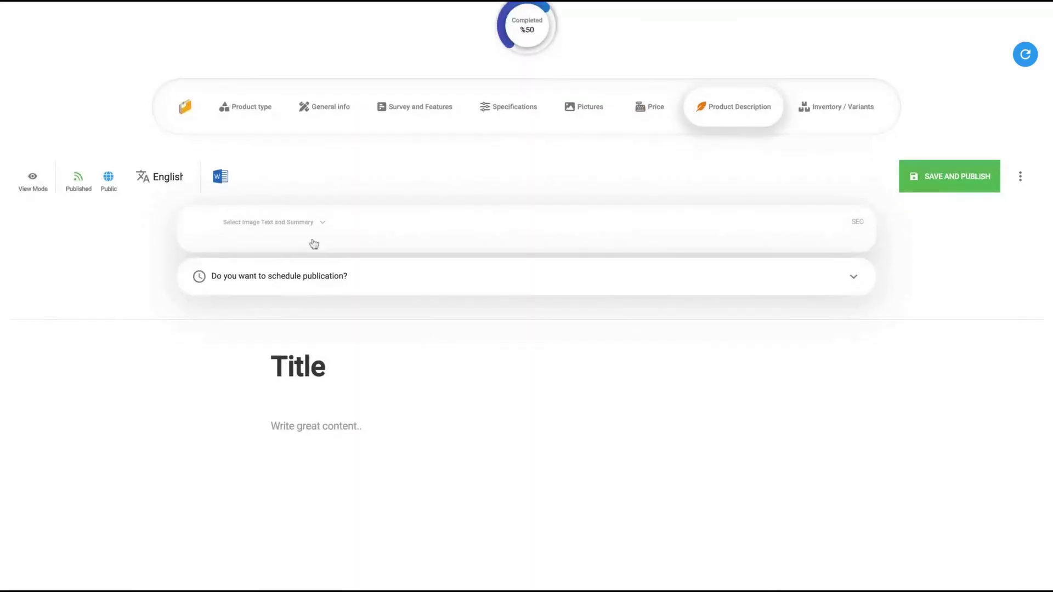
Expand the description's SEO panel and check its page title, URL and content fields.
{"action": "left_click", "coordinate": [312, 241]}
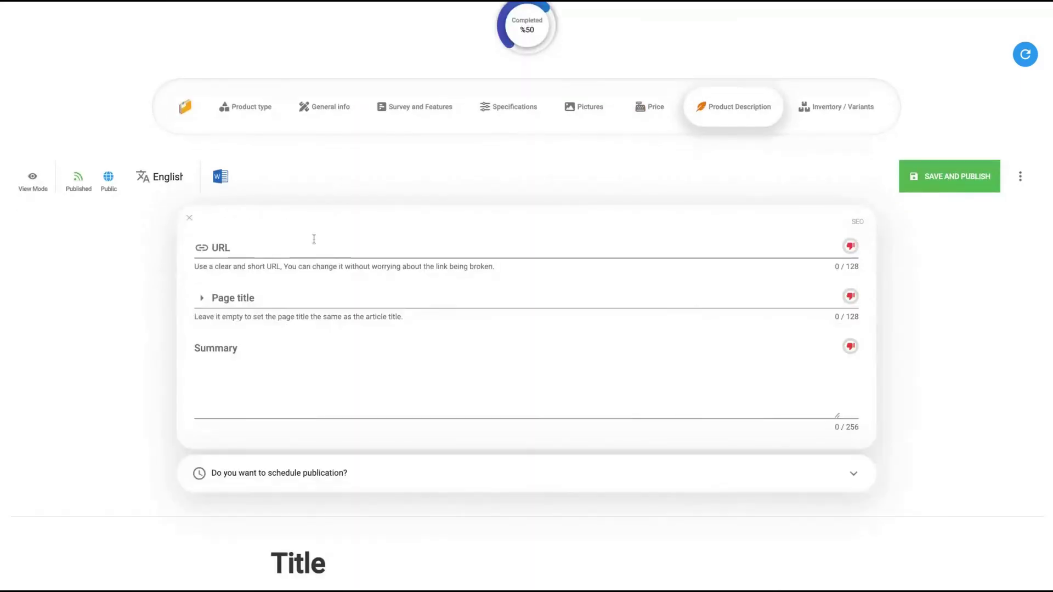
{"action": "left_click", "coordinate": [230, 298]}
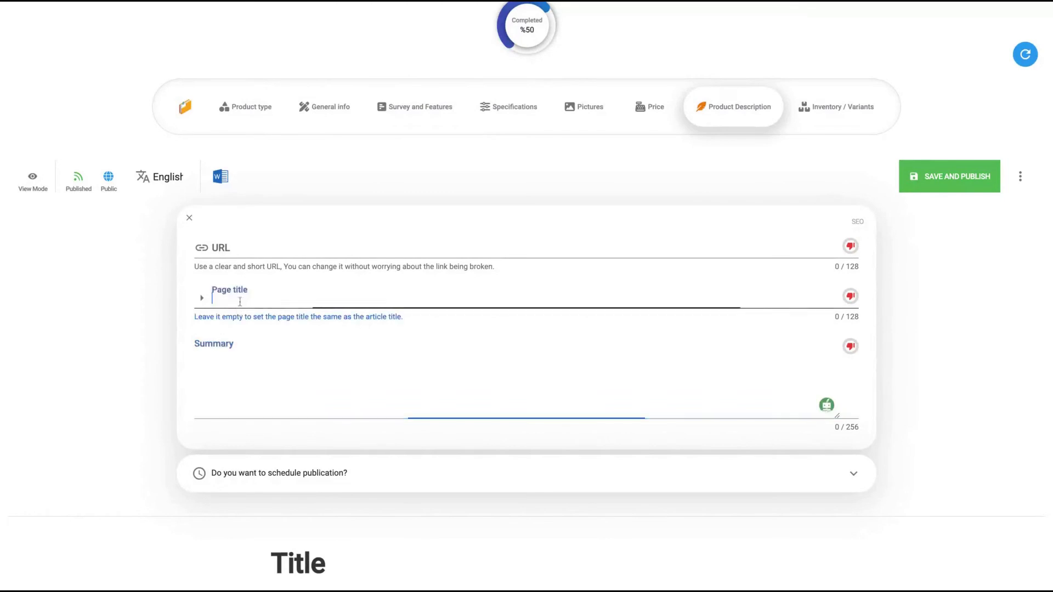
{"action": "left_click", "coordinate": [241, 247]}
{"action": "scroll", "coordinate": [322, 428], "scroll_direction": "down", "scroll_amount": 10}
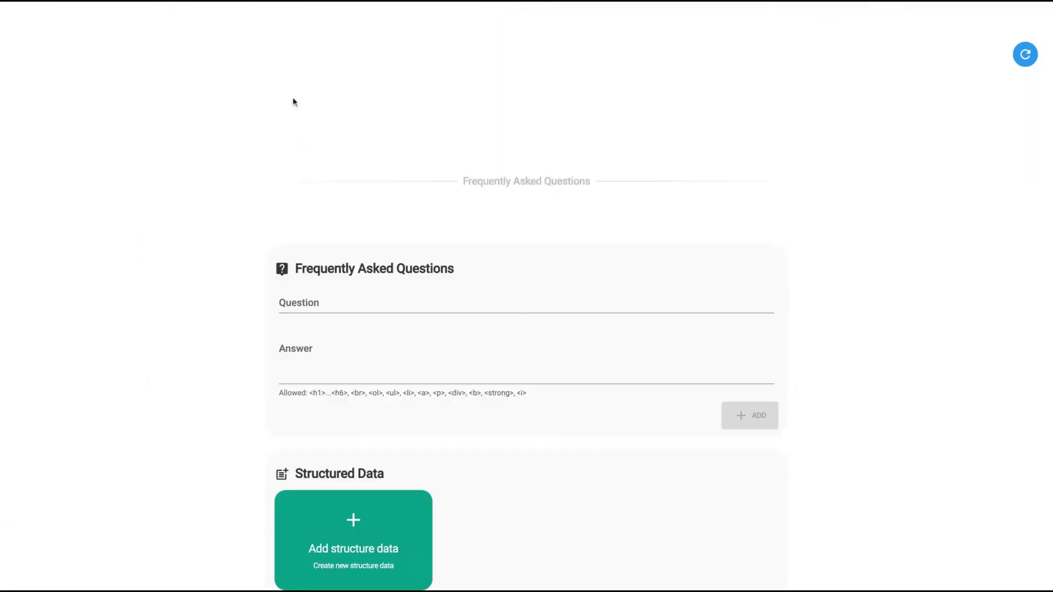
{"action": "scroll", "coordinate": [294, 102], "scroll_direction": "up", "scroll_amount": 3}
{"action": "left_click", "coordinate": [304, 131]}
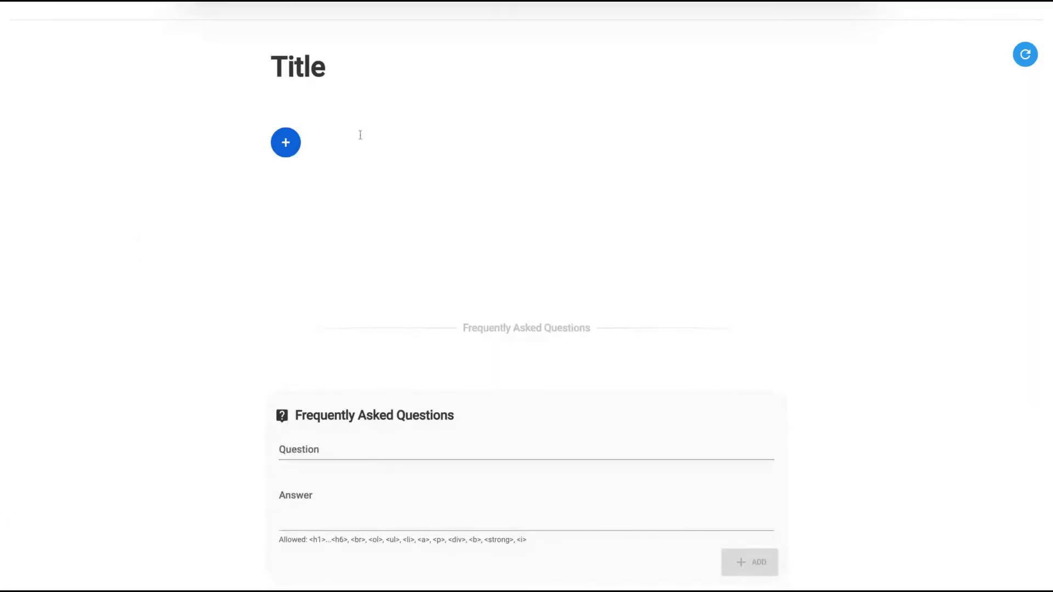
{"action": "scroll", "coordinate": [360, 135], "scroll_direction": "up", "scroll_amount": 1}
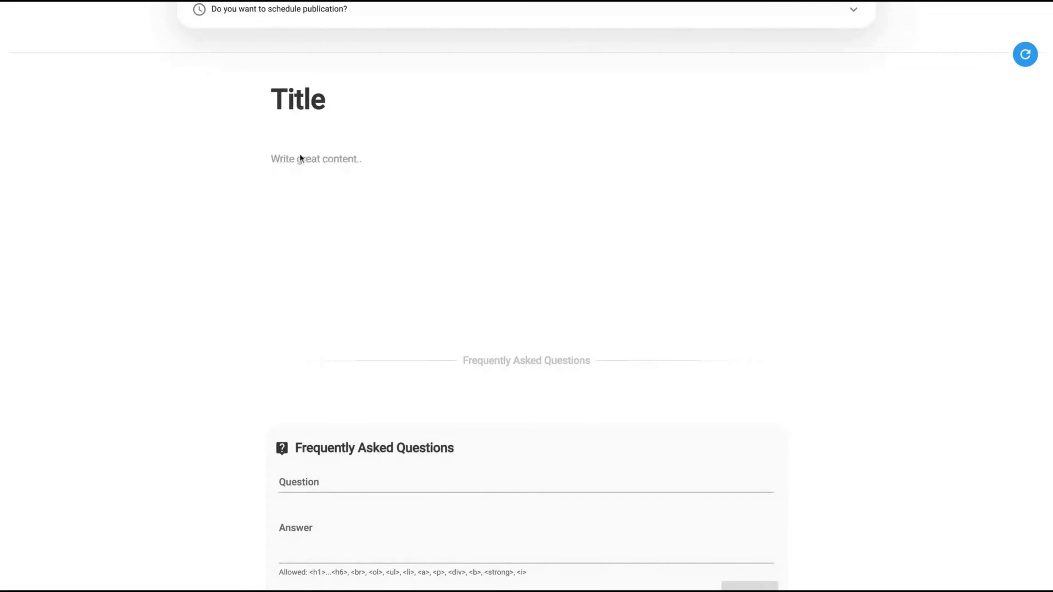
{"action": "left_click", "coordinate": [324, 160]}
{"action": "scroll", "coordinate": [346, 255], "scroll_direction": "down", "scroll_amount": 10}
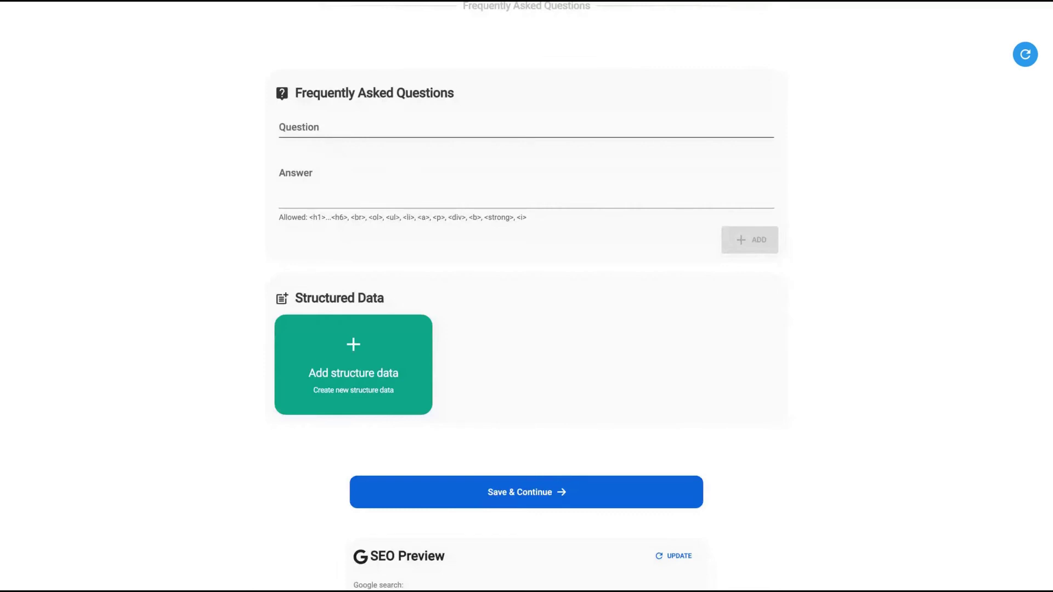
{"action": "scroll", "coordinate": [390, 250], "scroll_direction": "down", "scroll_amount": 2}
{"action": "left_click", "coordinate": [390, 252]}
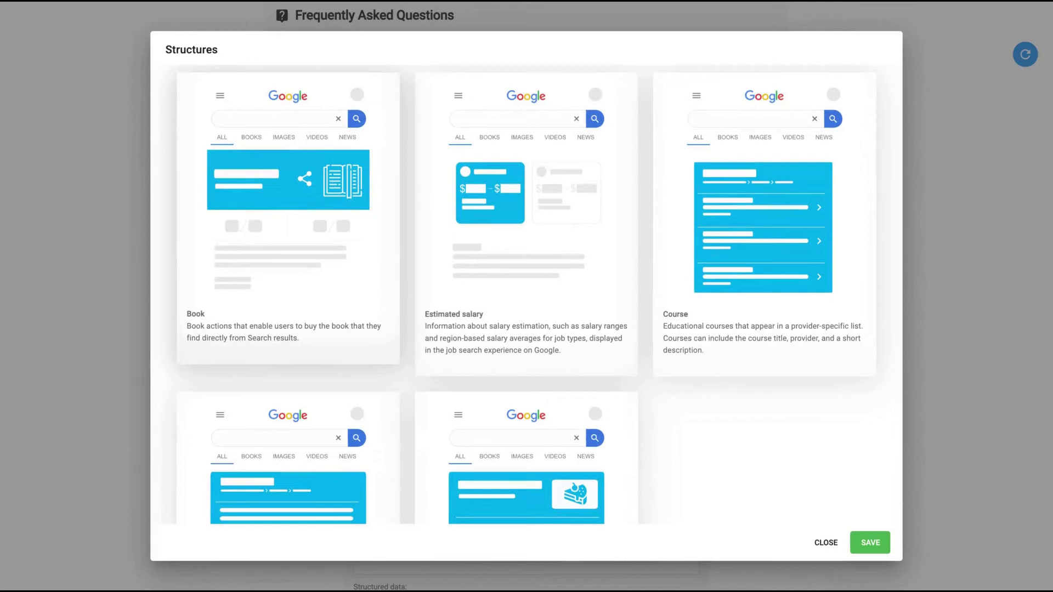
{"action": "scroll", "coordinate": [652, 321], "scroll_direction": "down", "scroll_amount": 3}
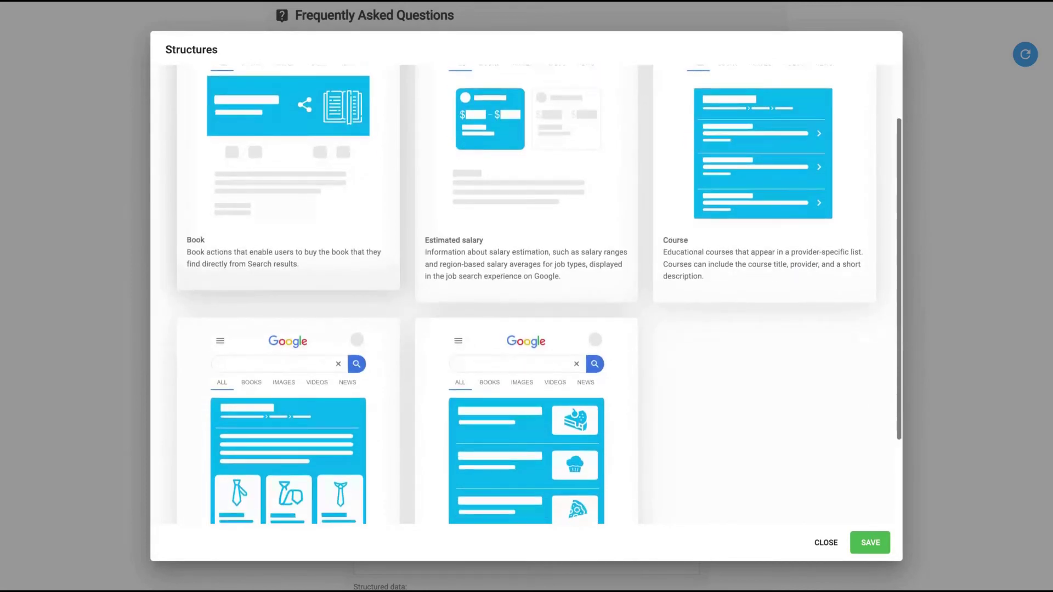
{"action": "scroll", "coordinate": [652, 322], "scroll_direction": "up", "scroll_amount": 3}
{"action": "scroll", "coordinate": [557, 258], "scroll_direction": "down", "scroll_amount": 3}
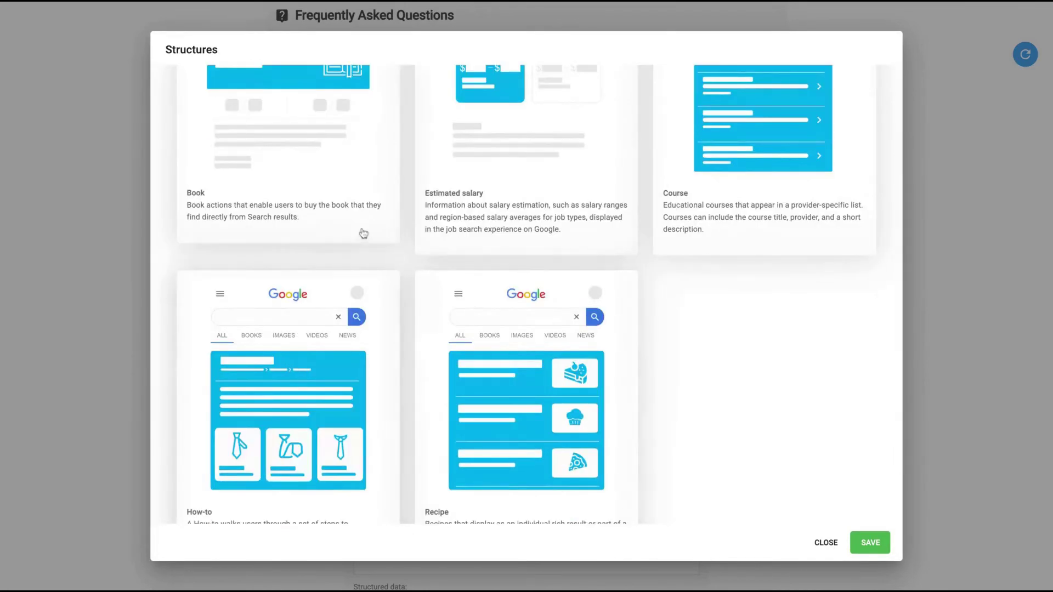
{"action": "scroll", "coordinate": [742, 479], "scroll_direction": "up", "scroll_amount": 2}
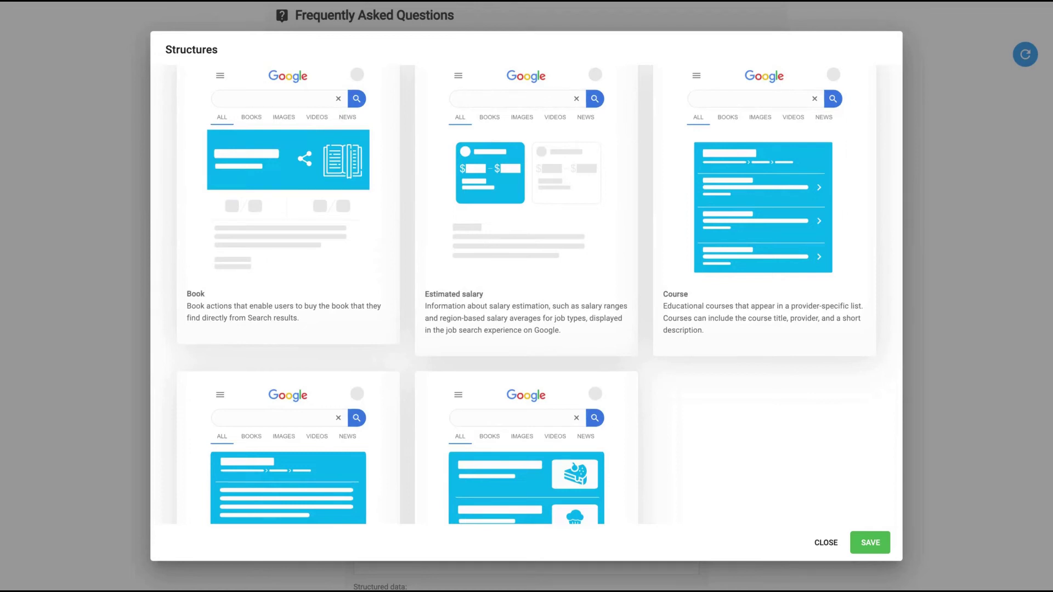
{"action": "left_click", "coordinate": [750, 252]}
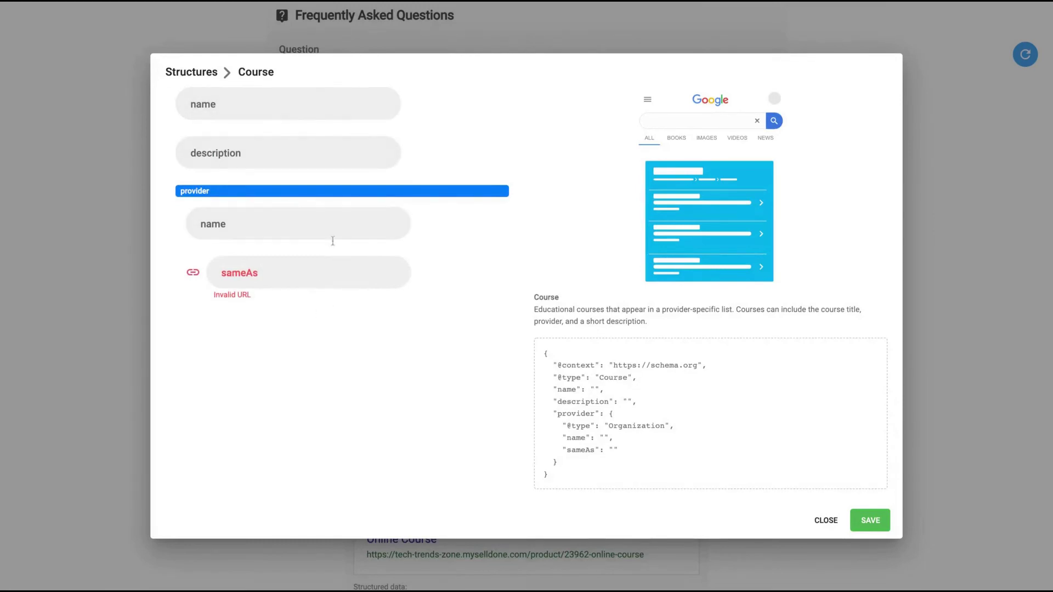
{"action": "left_click", "coordinate": [837, 529]}
Return to the Online Course's Product type step with Physical, Virtual, File and Service.
{"action": "scroll", "coordinate": [499, 403], "scroll_direction": "down", "scroll_amount": 4}
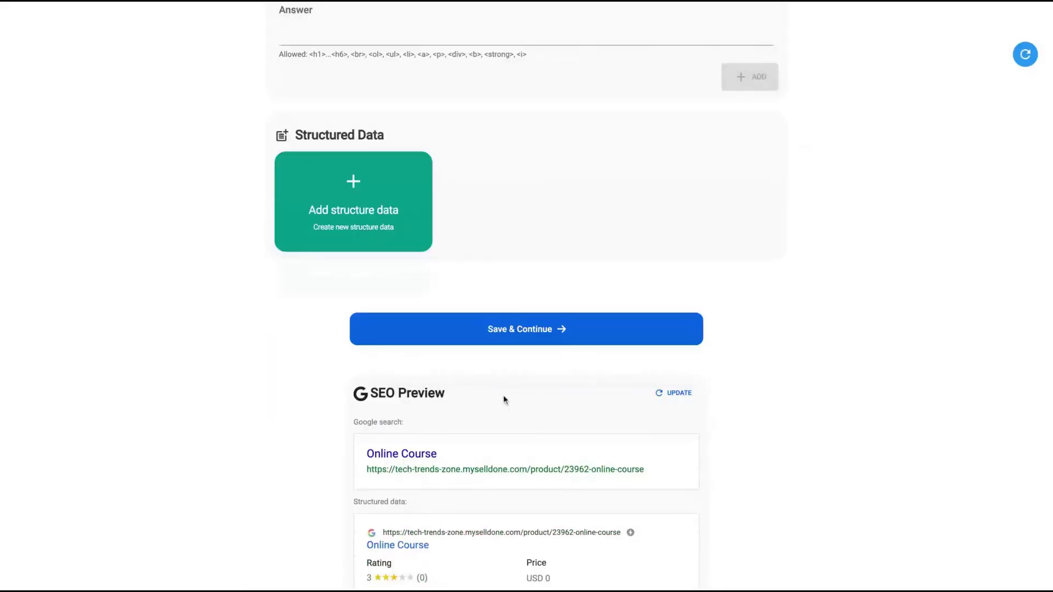
{"action": "key", "text": "Return"}
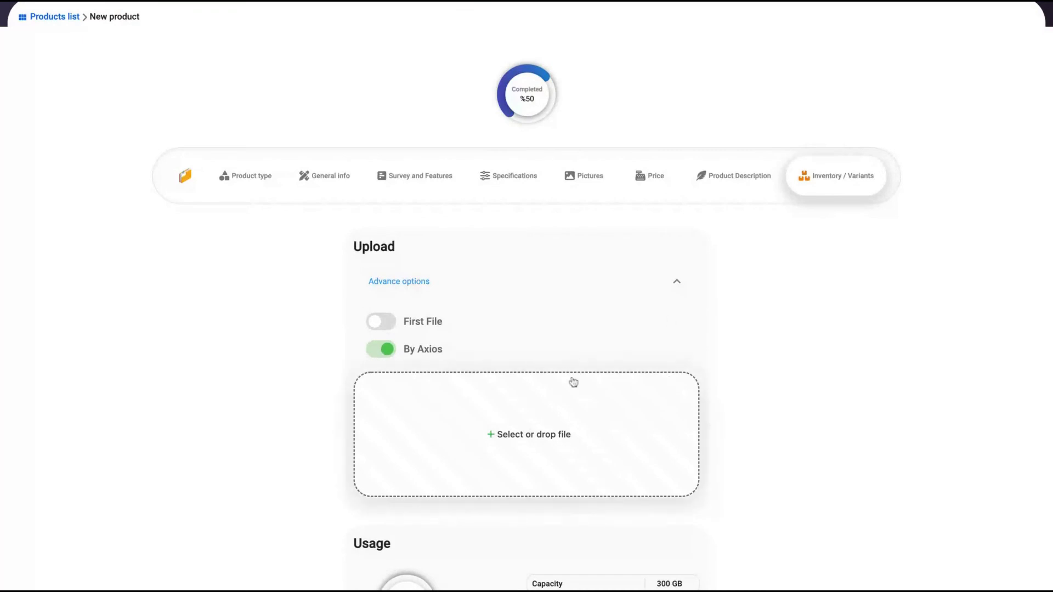
{"action": "scroll", "coordinate": [581, 361], "scroll_direction": "up", "scroll_amount": 2}
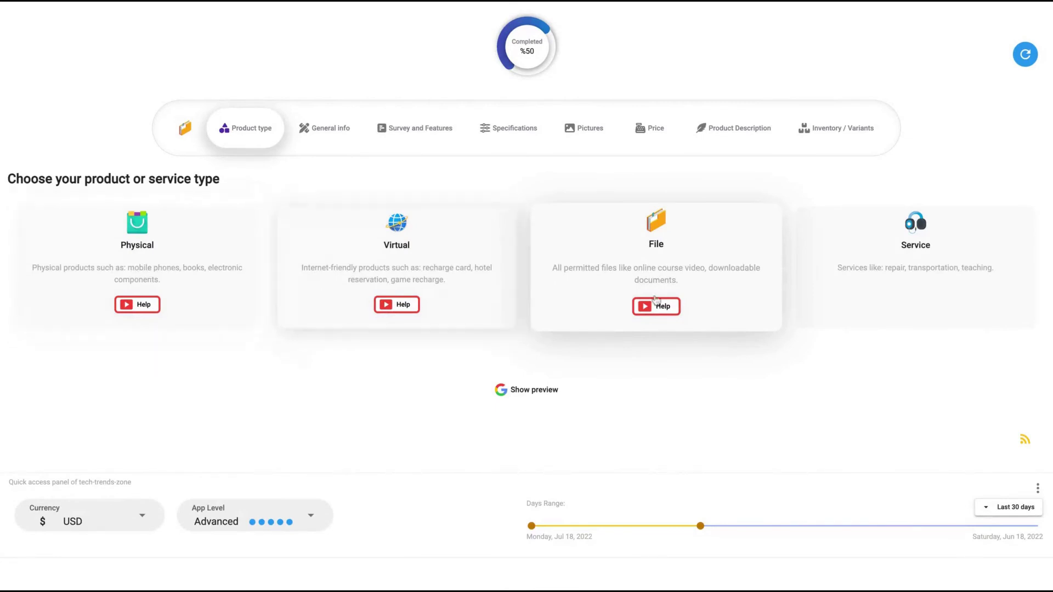
Make the product a Service and step through its tabs to the buyer information form.
{"action": "left_click", "coordinate": [914, 266]}
{"action": "scroll", "coordinate": [583, 393], "scroll_direction": "down", "scroll_amount": 1}
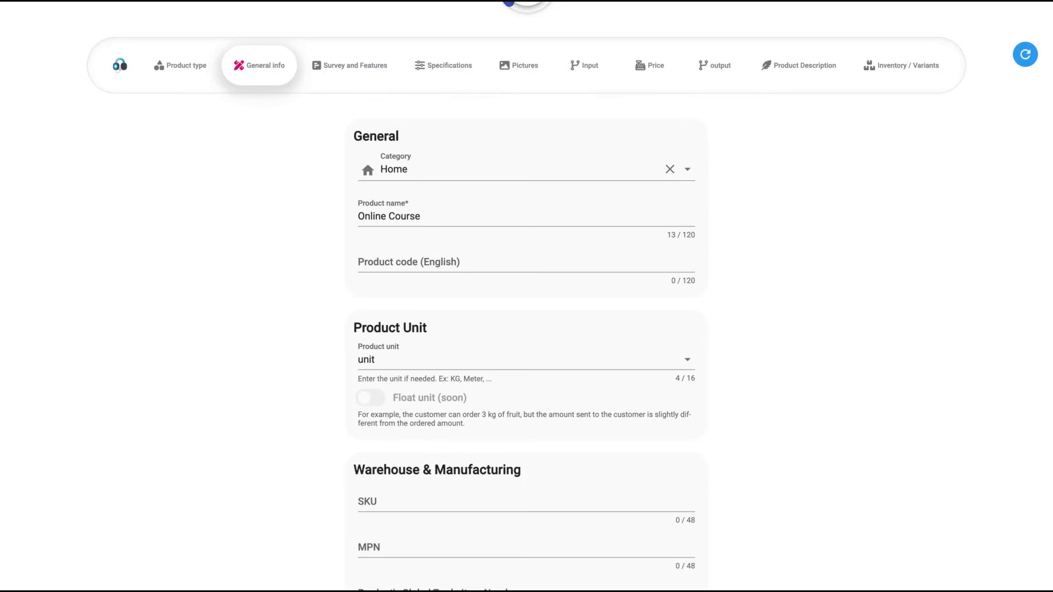
{"action": "scroll", "coordinate": [527, 296], "scroll_direction": "up", "scroll_amount": 3}
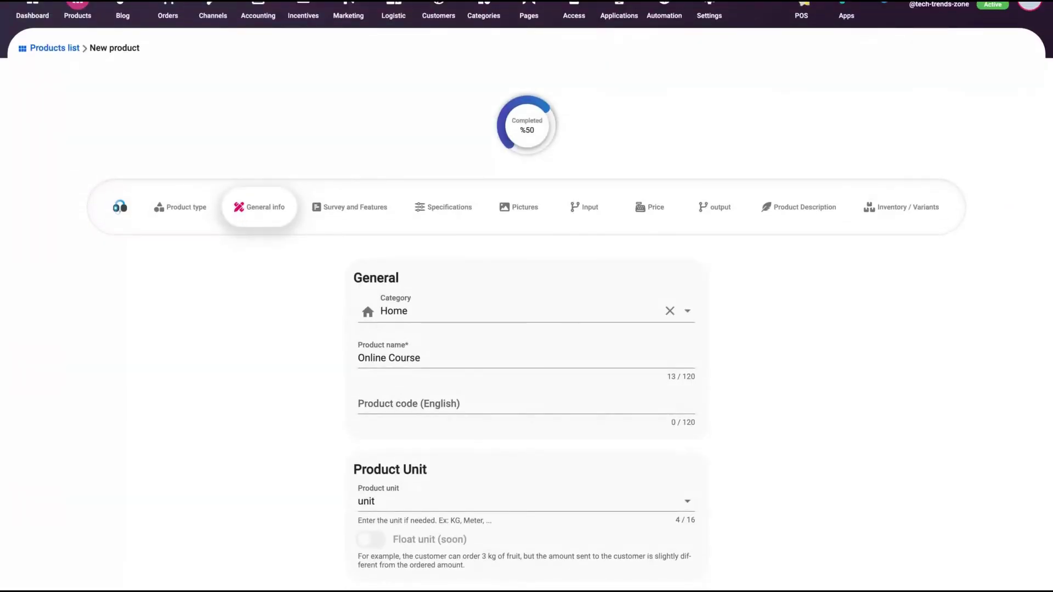
{"action": "left_click", "coordinate": [373, 207]}
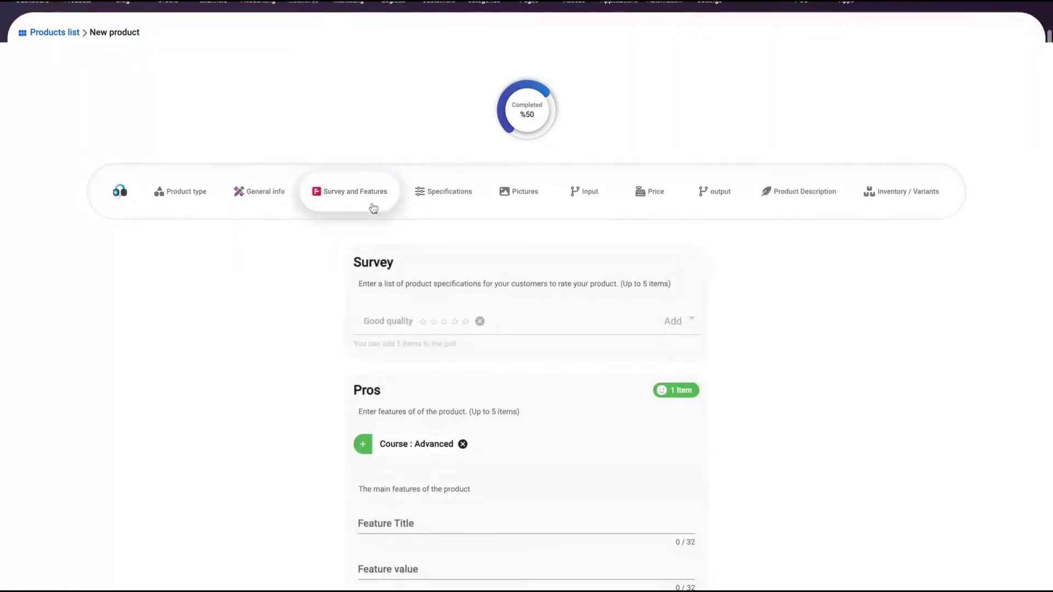
{"action": "left_click", "coordinate": [455, 134]}
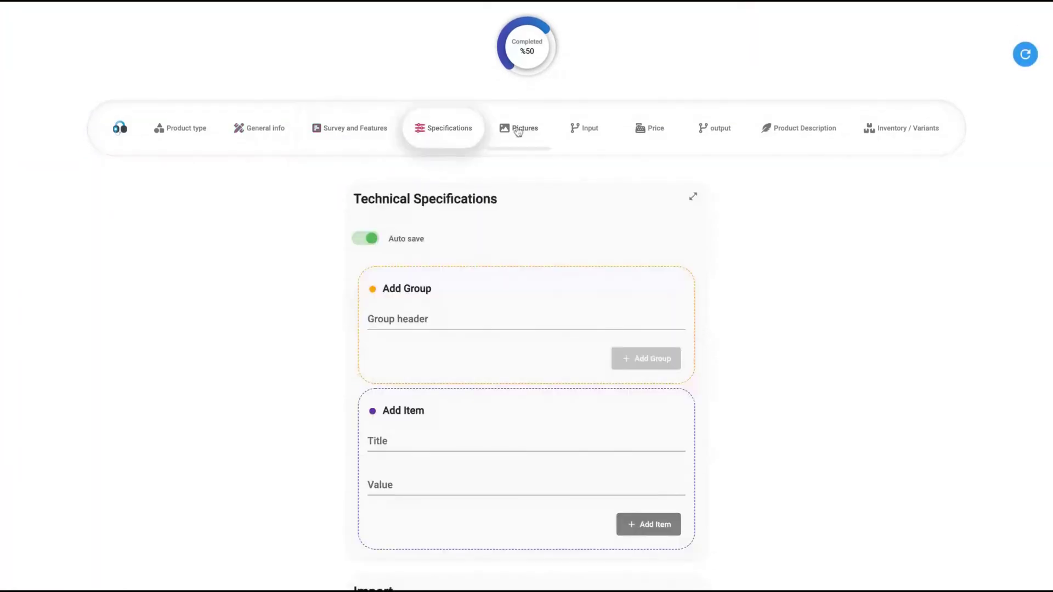
{"action": "left_click", "coordinate": [524, 131]}
{"action": "left_click", "coordinate": [584, 132]}
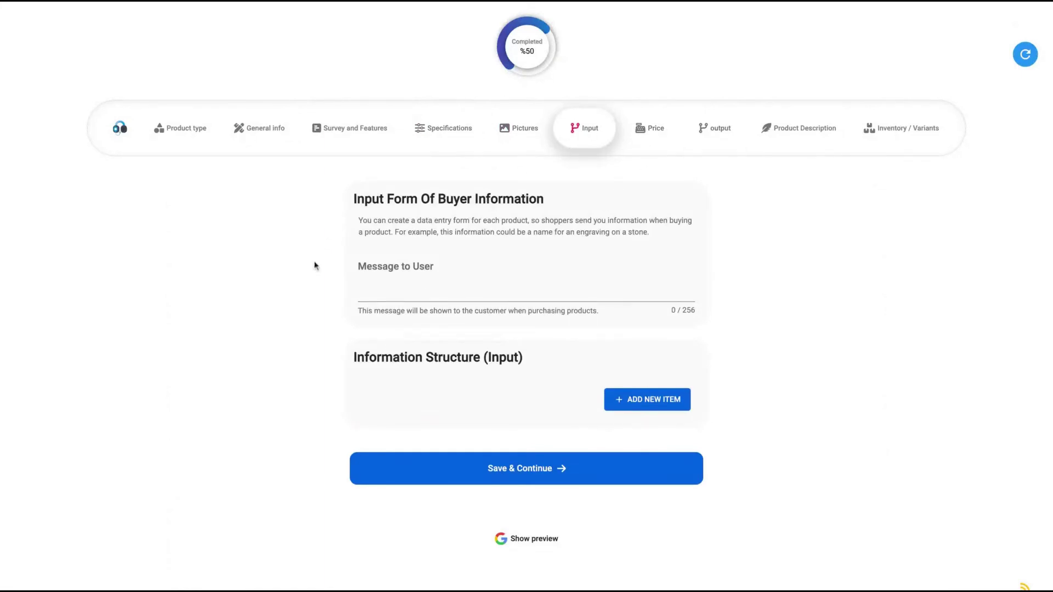
{"action": "double_click", "coordinate": [354, 203]}
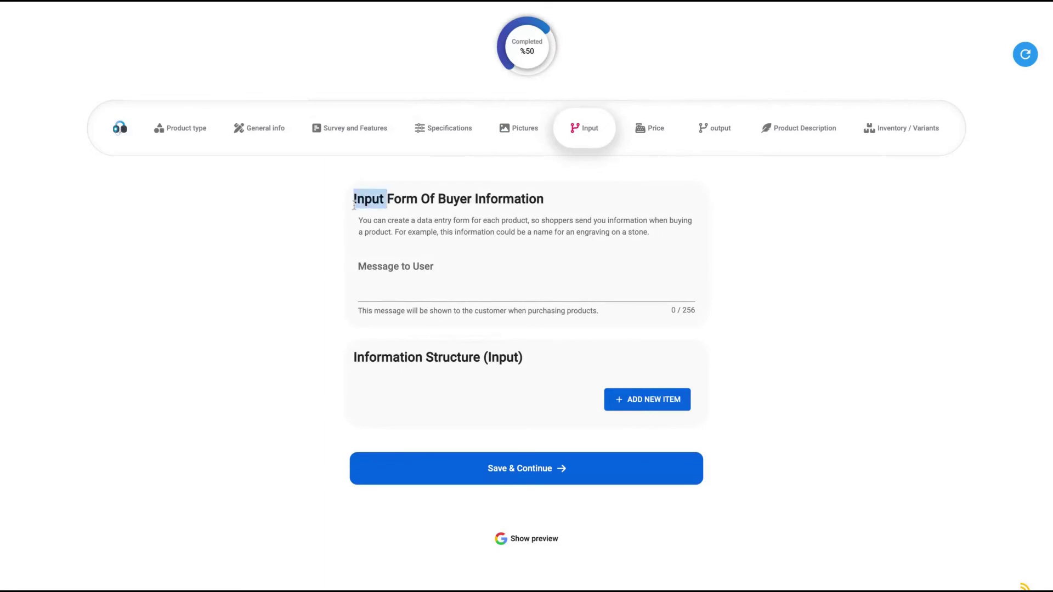
{"action": "triple_click", "coordinate": [353, 203]}
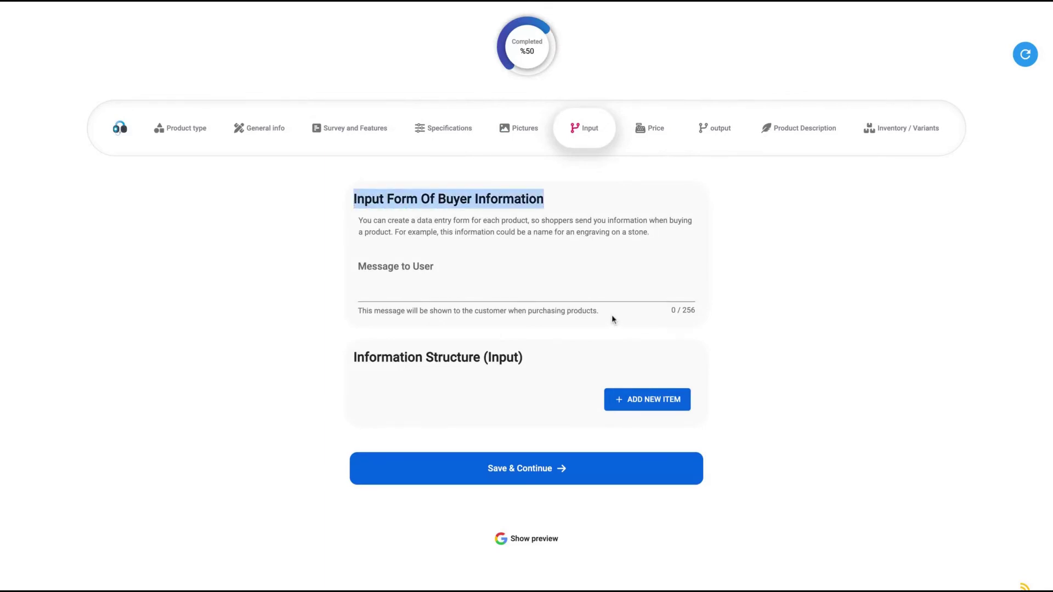
{"action": "triple_click", "coordinate": [612, 320]}
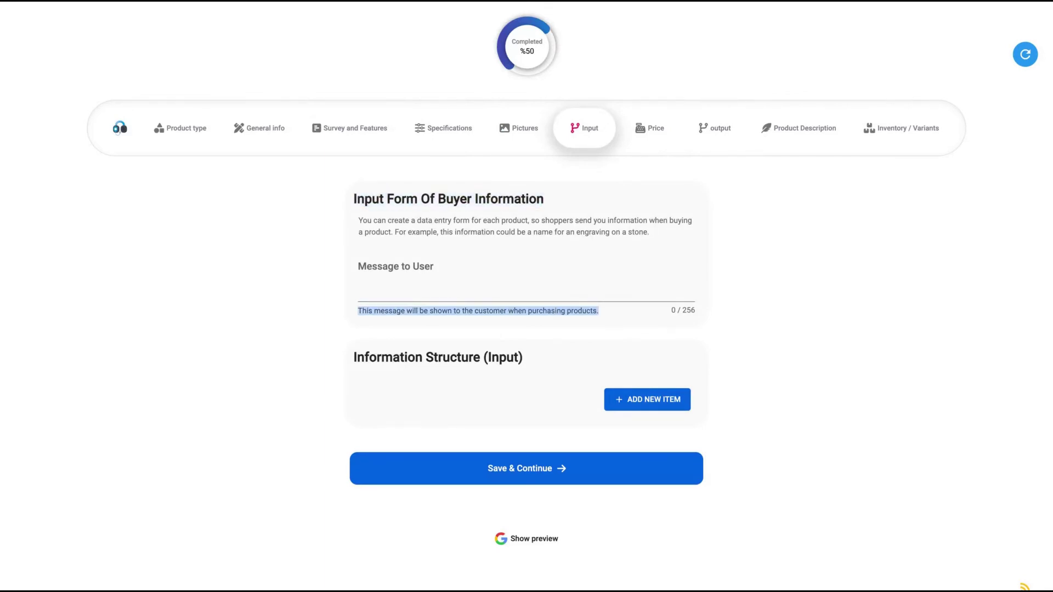
Set the service type to BOOKING in the service design step.
{"action": "left_click", "coordinate": [647, 139]}
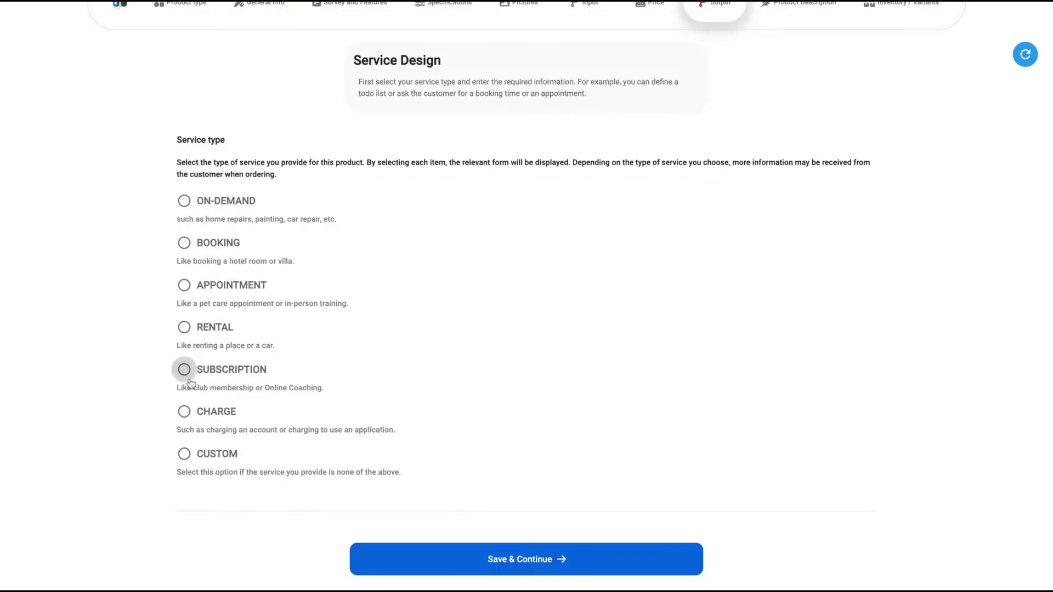
{"action": "left_click", "coordinate": [188, 376]}
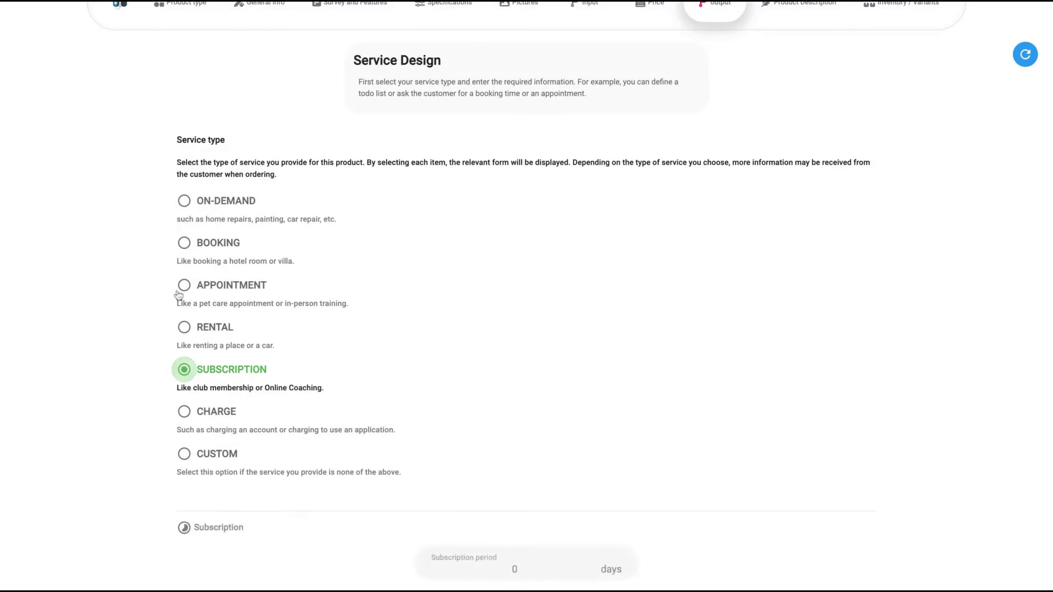
{"action": "left_click", "coordinate": [184, 286]}
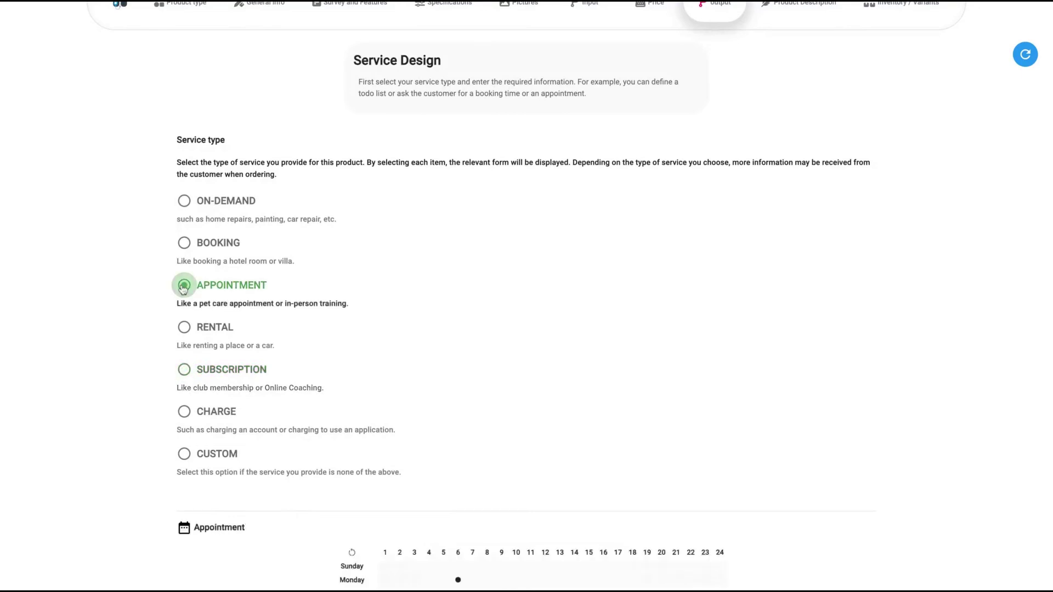
{"action": "left_click", "coordinate": [185, 244]}
{"action": "scroll", "coordinate": [186, 248], "scroll_direction": "up", "scroll_amount": 5}
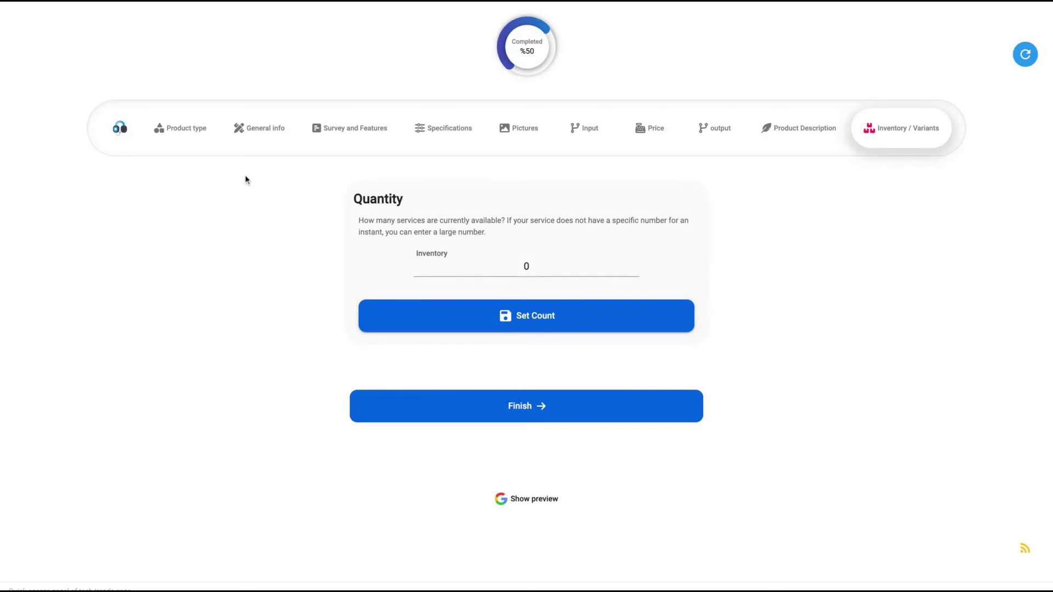
Scroll through My Articles to see the four published blog posts.
{"action": "scroll", "coordinate": [246, 180], "scroll_direction": "up", "scroll_amount": 3}
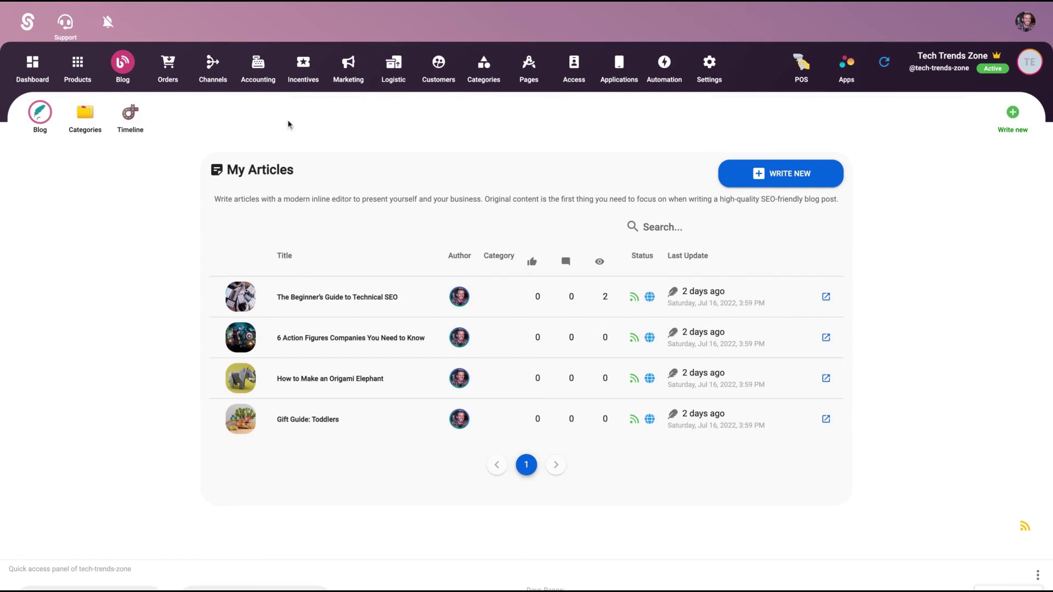
Glance at the blog categories, then start a new article with WRITE NEW.
{"action": "left_click", "coordinate": [87, 114]}
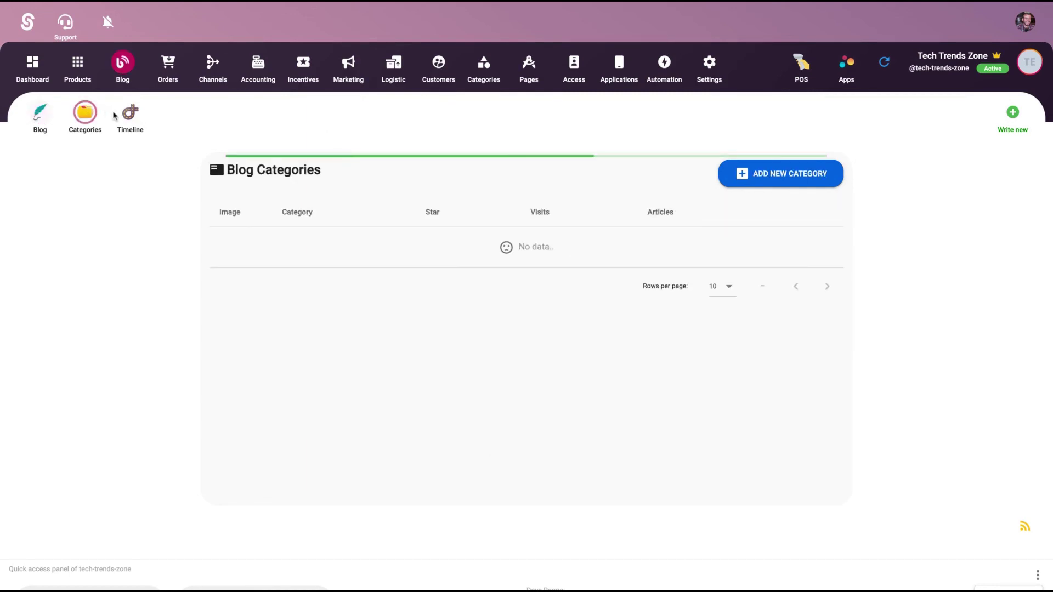
{"action": "left_click", "coordinate": [38, 117]}
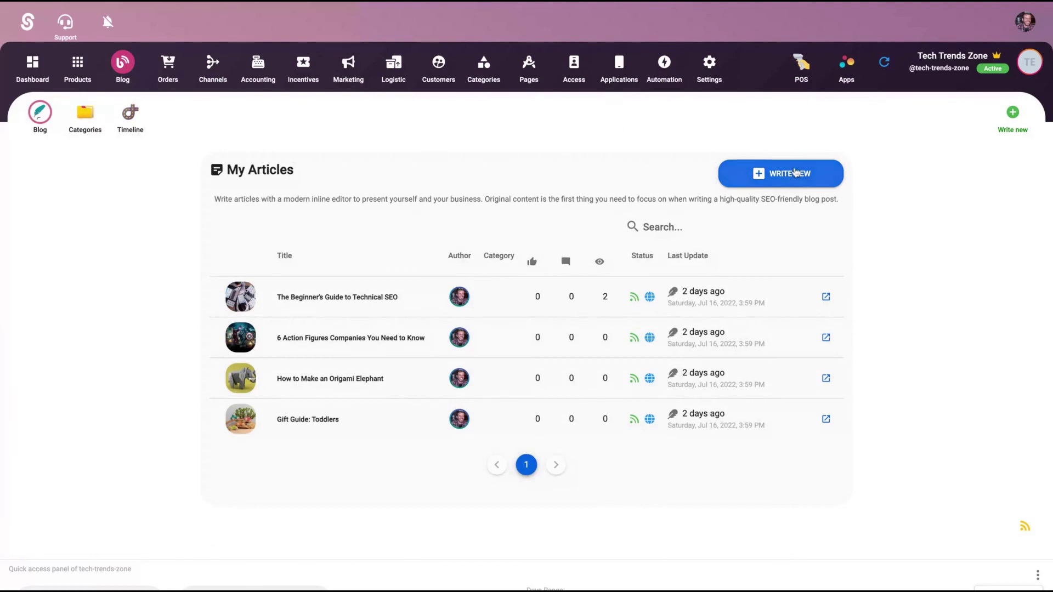
{"action": "left_click", "coordinate": [795, 172]}
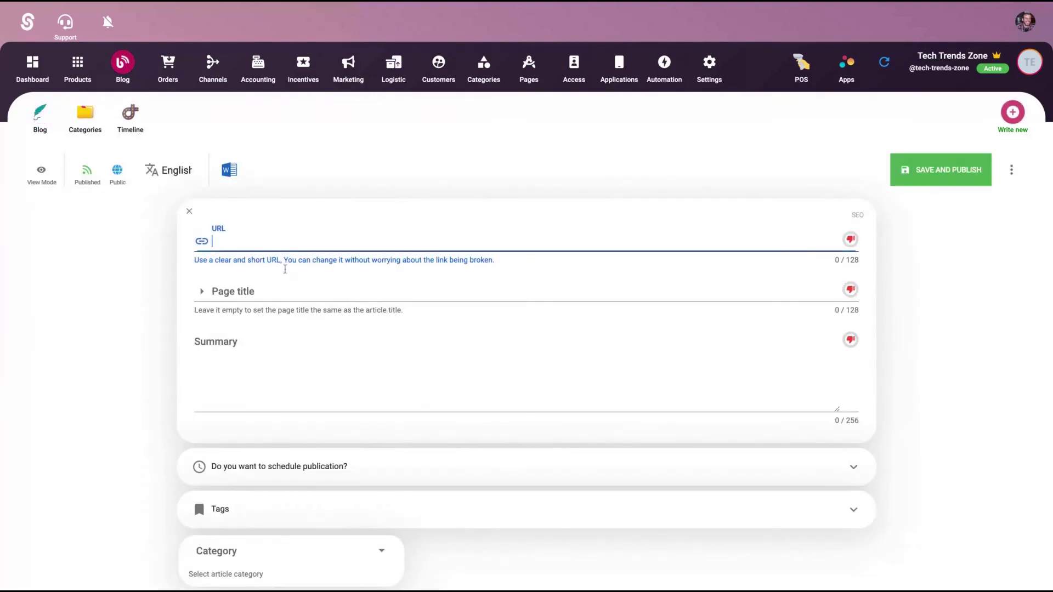
Go through the article's SEO fields, expand publication scheduling, and show the content blocks menu.
{"action": "left_click", "coordinate": [294, 285]}
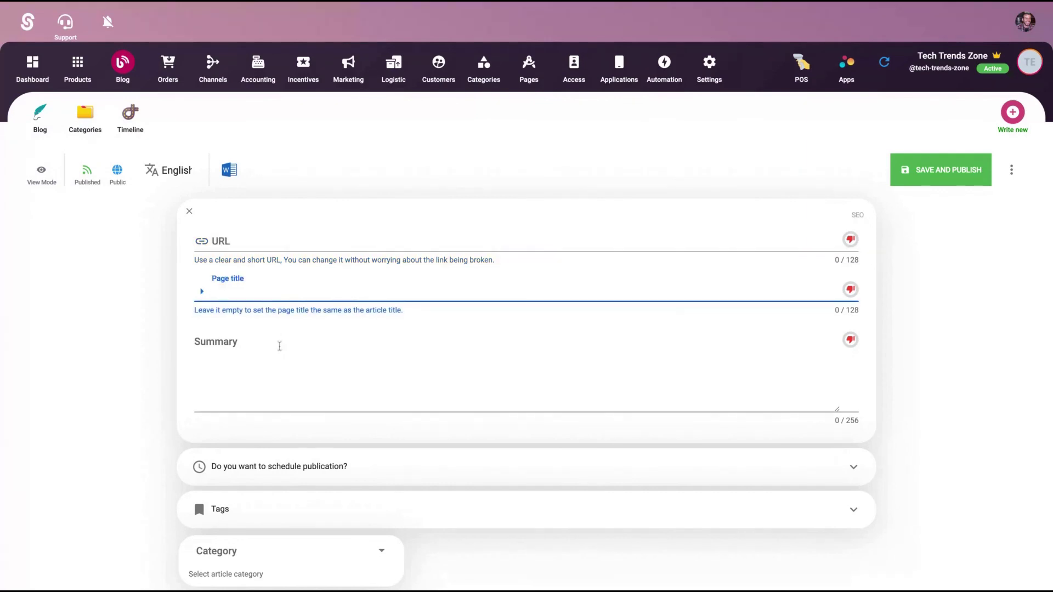
{"action": "left_click", "coordinate": [279, 346]}
{"action": "scroll", "coordinate": [278, 344], "scroll_direction": "down", "scroll_amount": 5}
{"action": "left_click", "coordinate": [281, 222]}
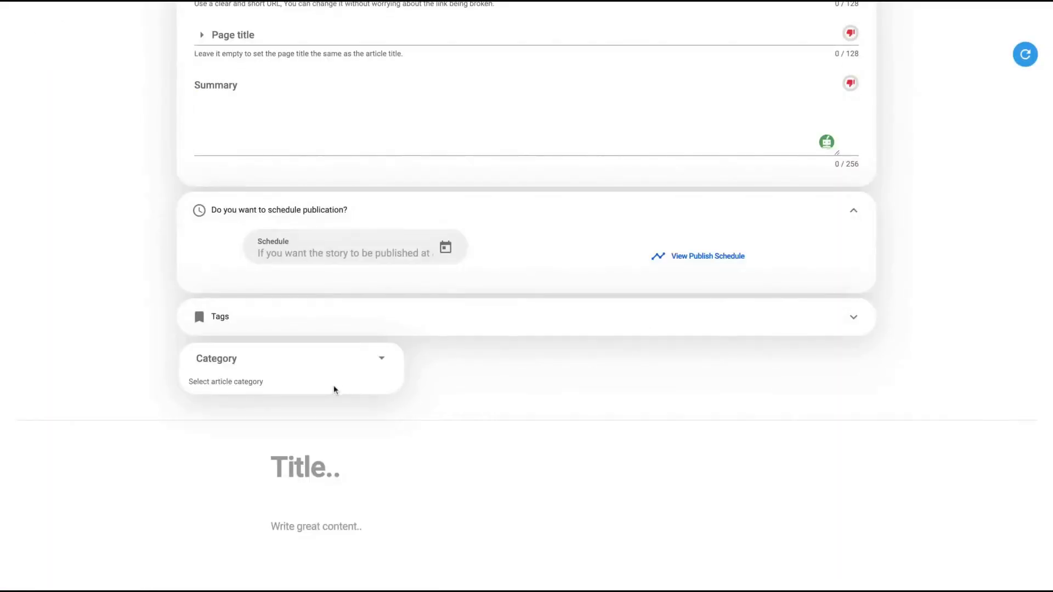
{"action": "scroll", "coordinate": [333, 389], "scroll_direction": "down", "scroll_amount": 6}
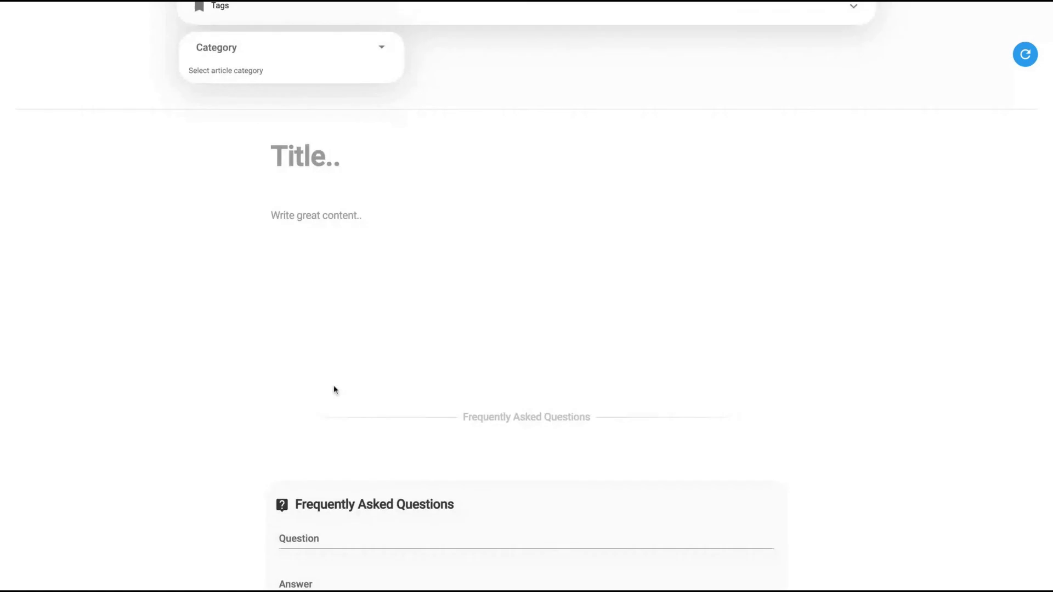
{"action": "left_click", "coordinate": [313, 215]}
{"action": "left_click", "coordinate": [295, 245]}
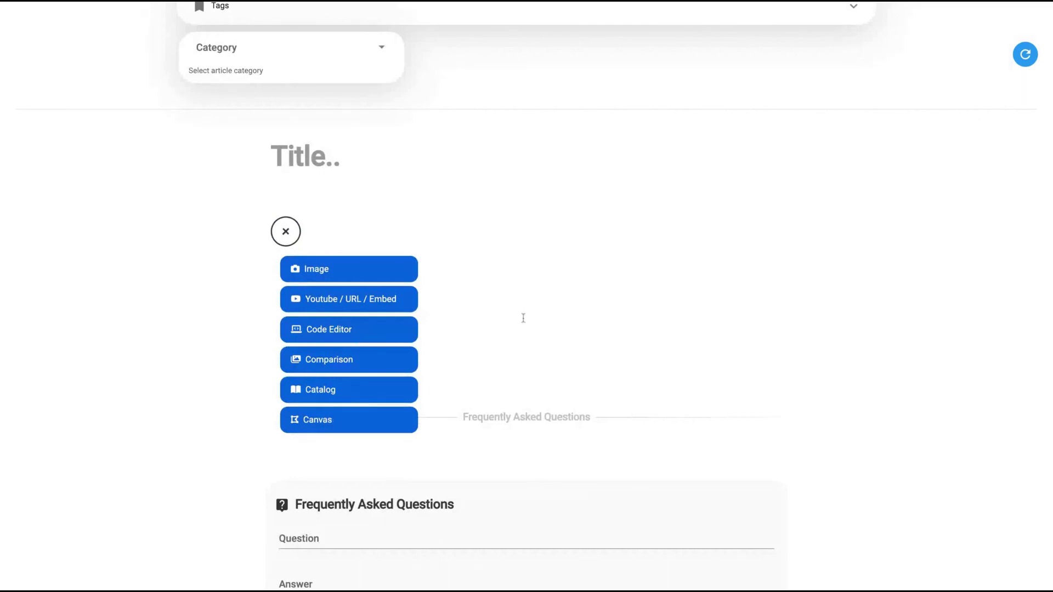
{"action": "scroll", "coordinate": [523, 318], "scroll_direction": "down", "scroll_amount": 7}
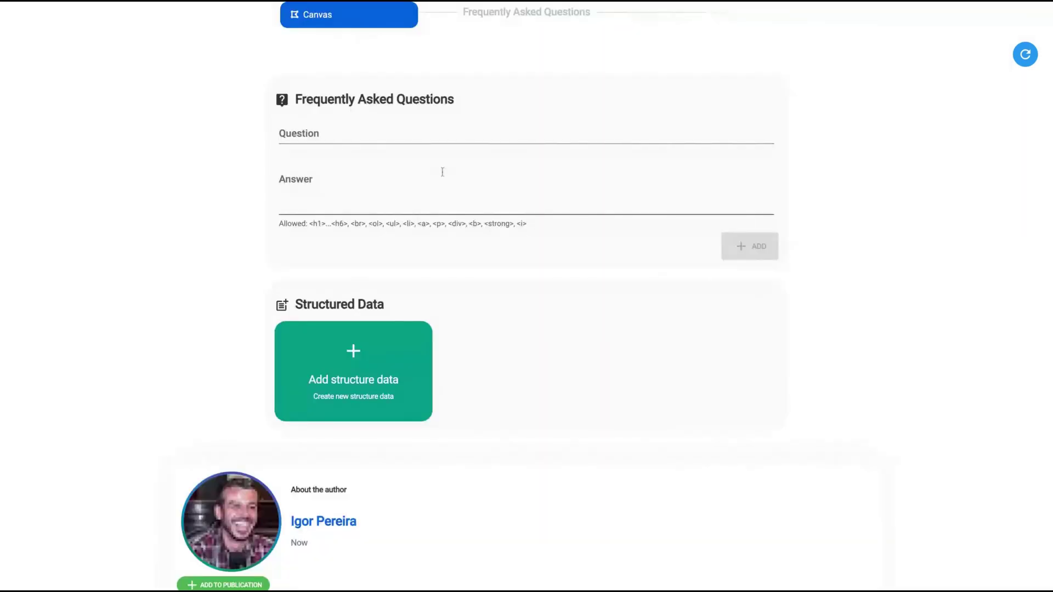
{"action": "scroll", "coordinate": [423, 400], "scroll_direction": "down", "scroll_amount": 3}
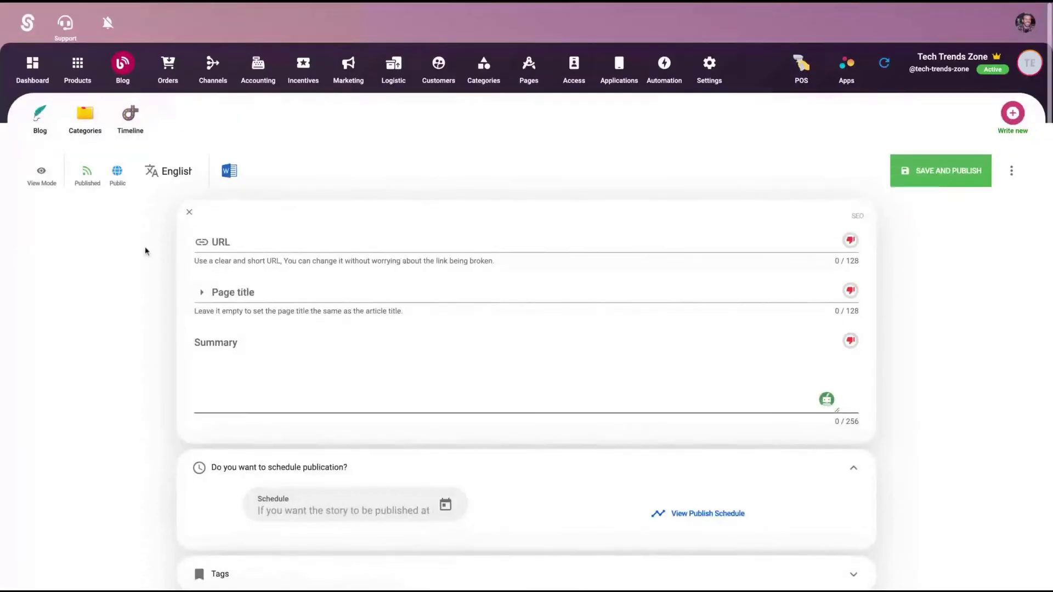
Go back to the blog article list and open 'The Beginner's Guide to Technical SEO' to read it.
{"action": "left_click", "coordinate": [44, 118]}
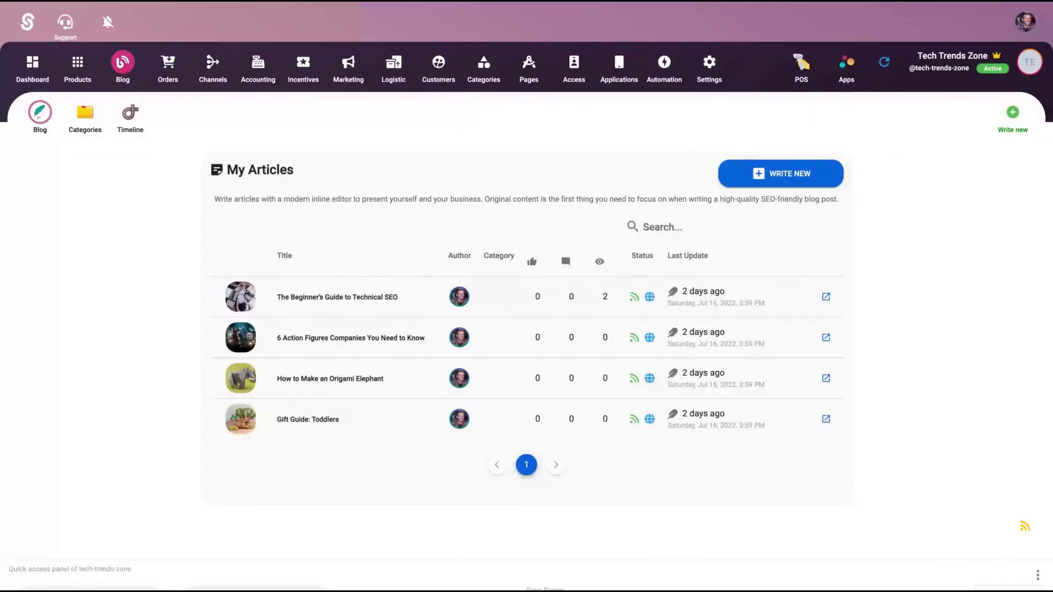
{"action": "left_click", "coordinate": [825, 302]}
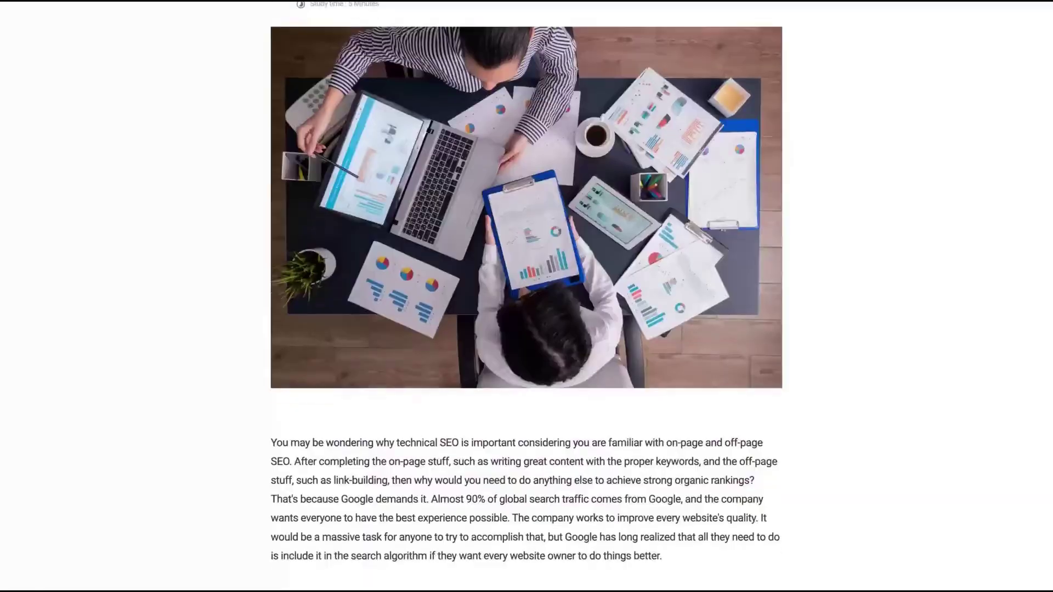